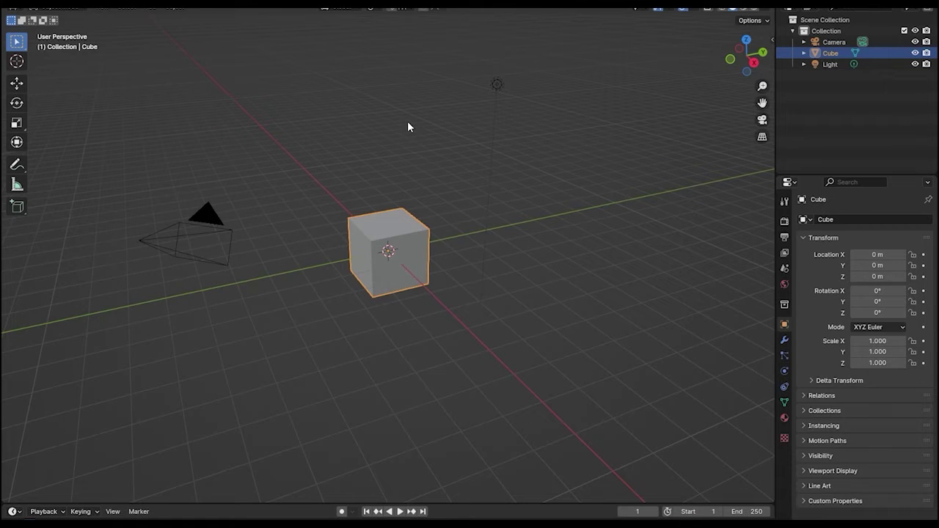
- Replace the default cube with a plane mesh and scale it uniformly to about -4.29 on all axes
key("Delete")
key("shift+a")
mouse_move(413, 181)
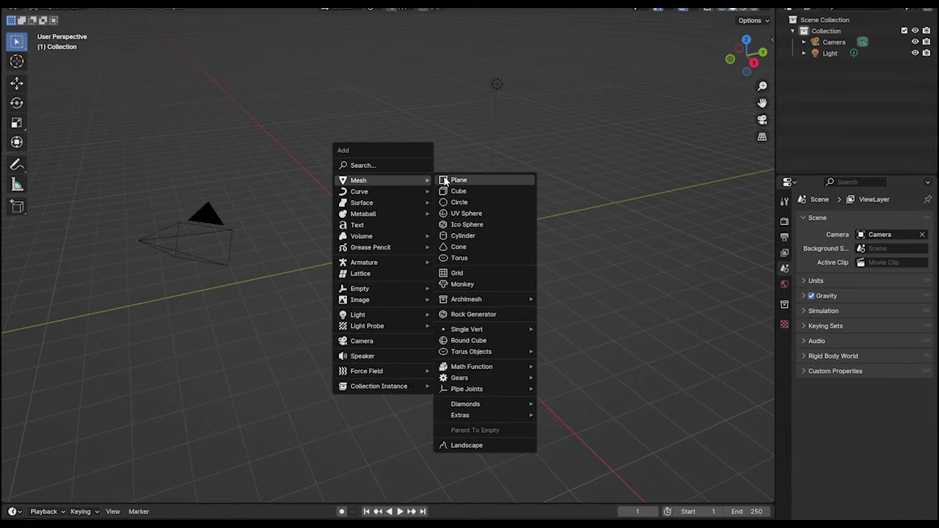
left_click(451, 181)
key("s")
left_click(52, 401)
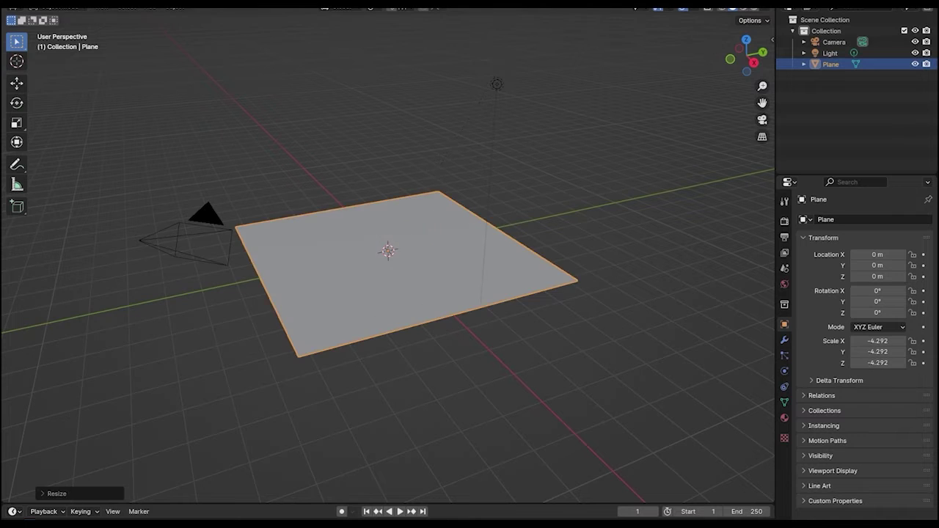
- Switch to the Geometry Nodes workspace, merge the spreadsheet area into the 3D view and create a new node tree for the plane
left_click(525, 2)
right_click(323, 189)
left_click(318, 204)
right_click(318, 203)
right_click(322, 201)
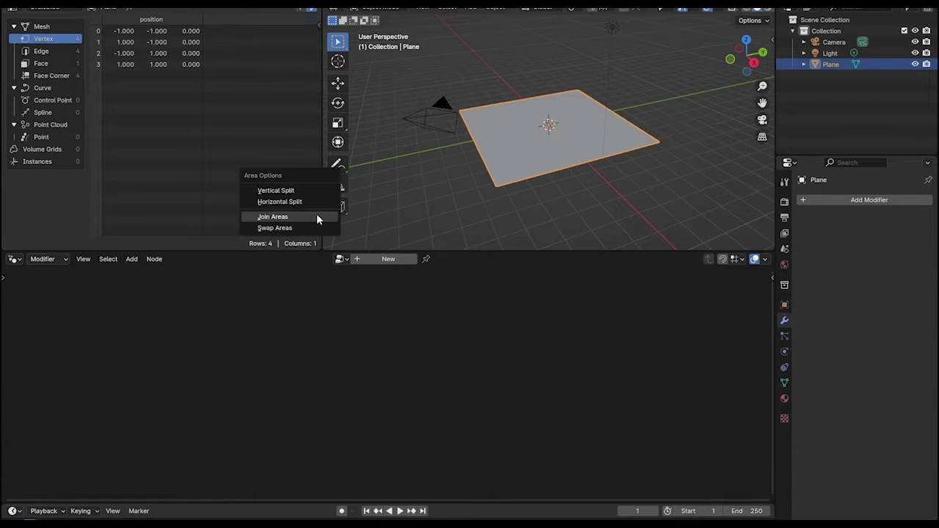
left_click(316, 217)
left_click(343, 246)
left_click(378, 258)
- Replace the Group Input node with a Grid node whose Mesh output feeds the Group Output's Geometry
left_click(264, 392)
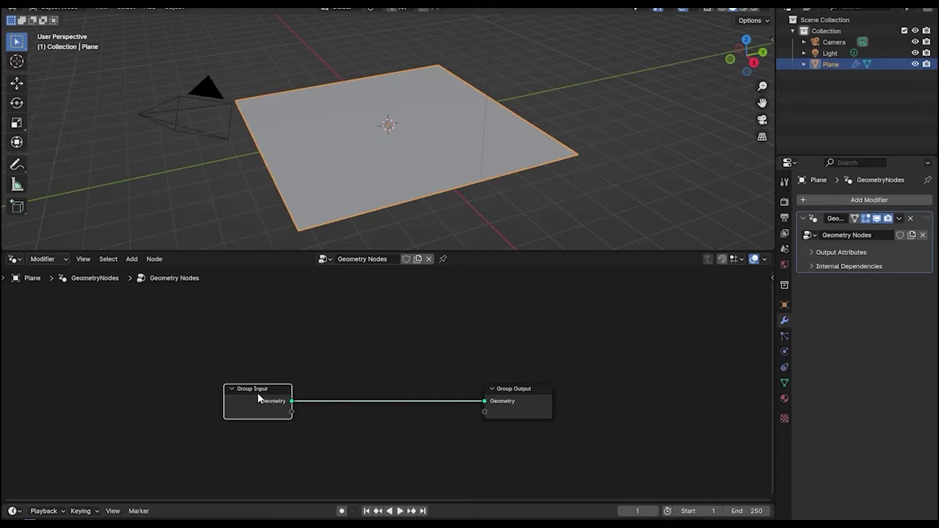
key("x")
key("shift+a")
left_click(288, 300)
type("grid")
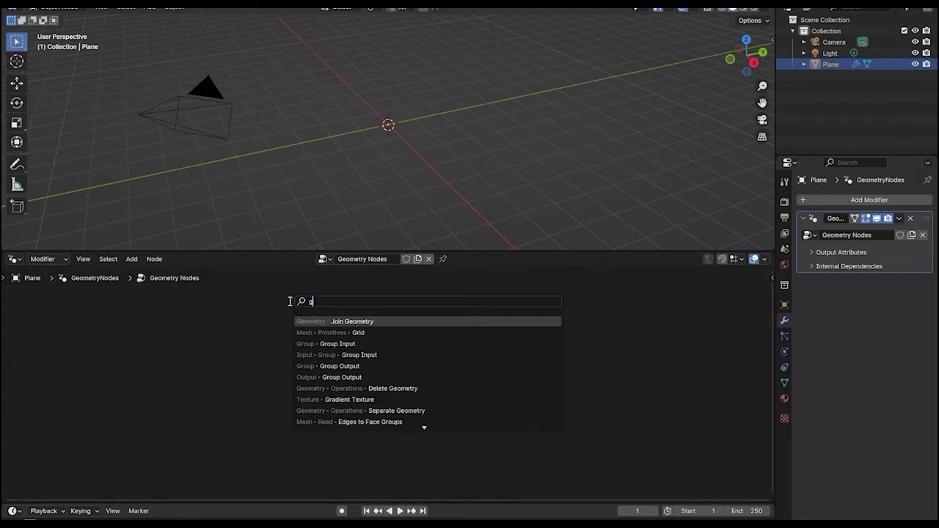
key("Return")
left_click(248, 346)
left_click_drag(335, 358, 485, 402)
- Insert a Triangulate node between the Grid and Group Output nodes, making room for further nodes
key("shift+a")
left_click(386, 303)
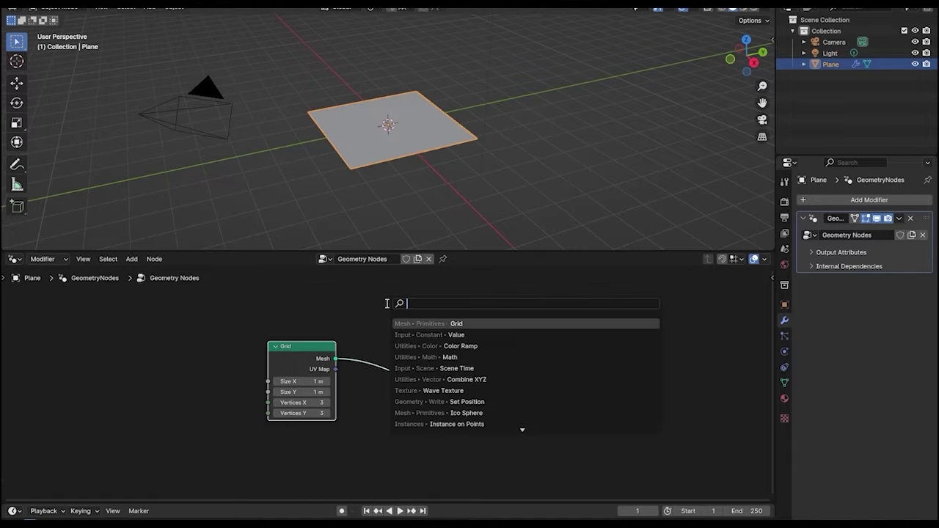
type("triang")
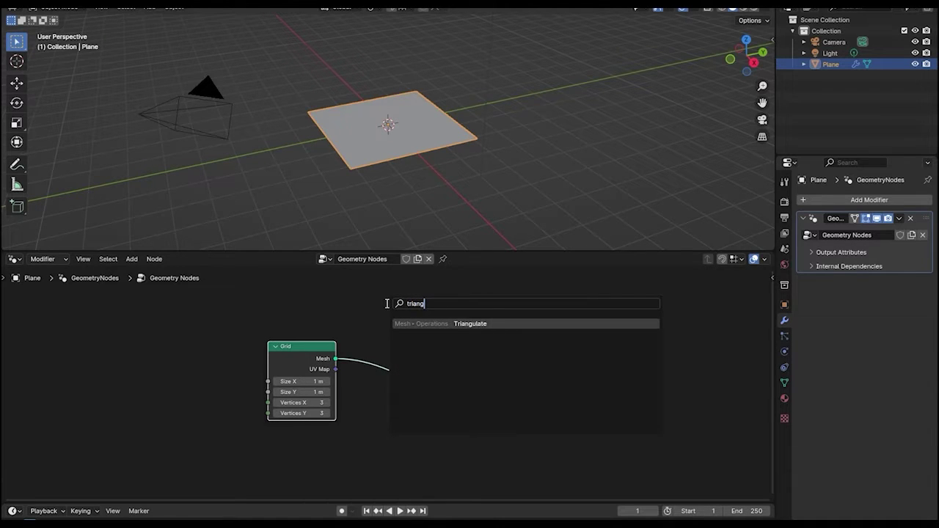
key("Return")
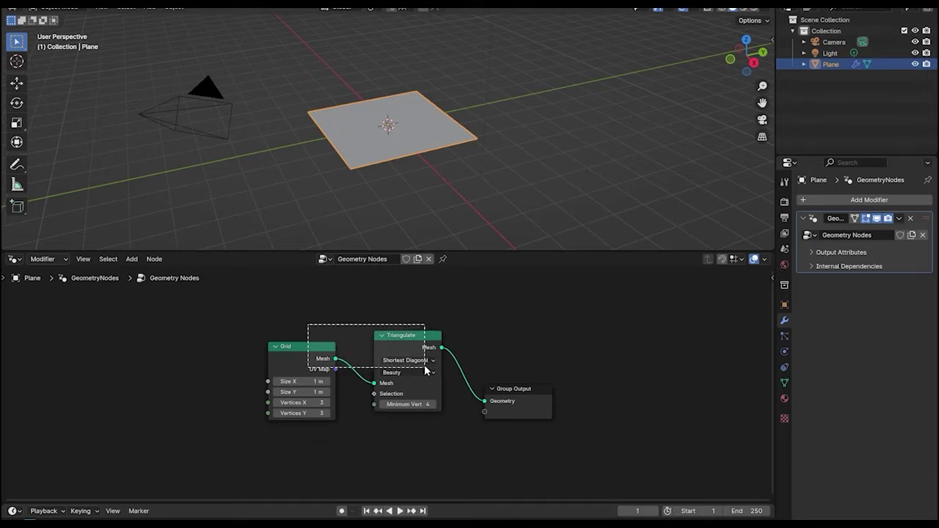
left_click(267, 349)
- Insert a Dual Mesh node between Triangulate and Group Output
key("shift+a")
left_click(400, 312)
type("dual")
left_click(409, 334)
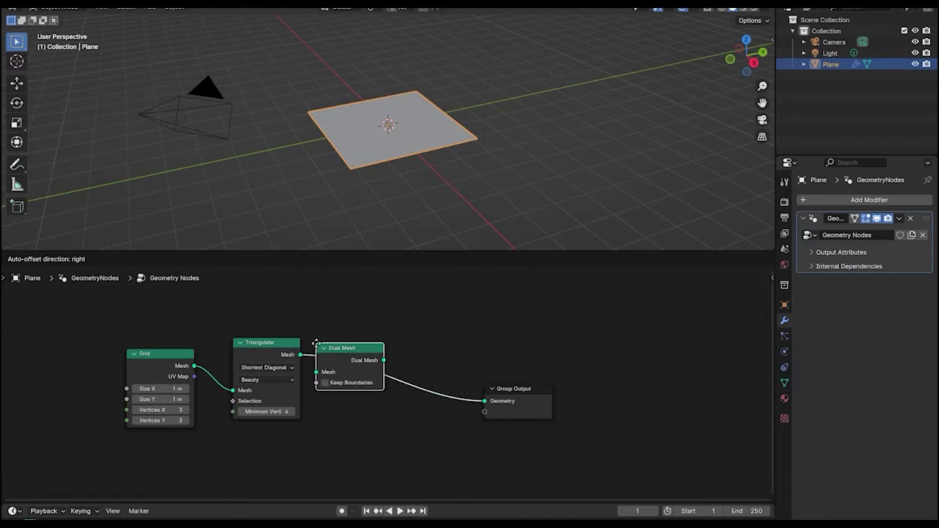
left_click(452, 320)
- Insert Mesh to Curve and Curve to Mesh nodes in sequence between Dual Mesh and Group Output
key("shift+a")
left_click(440, 321)
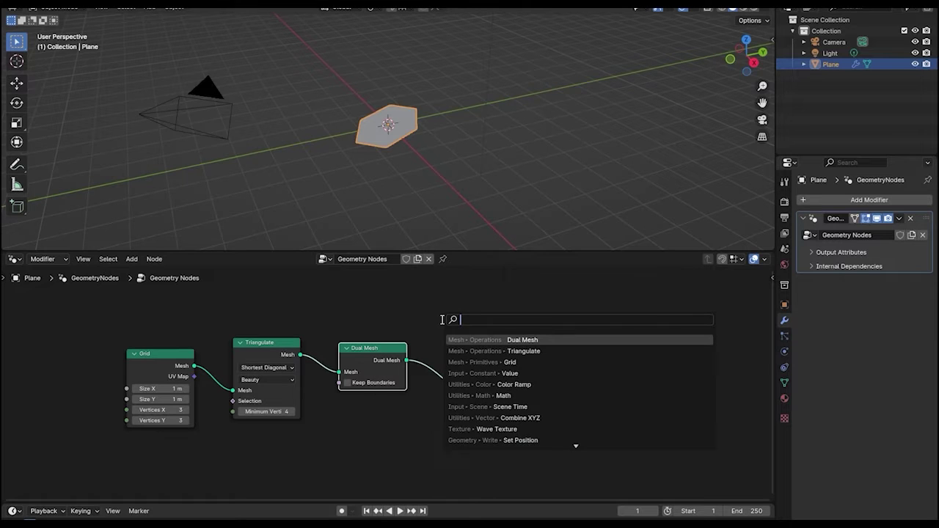
type("mesh")
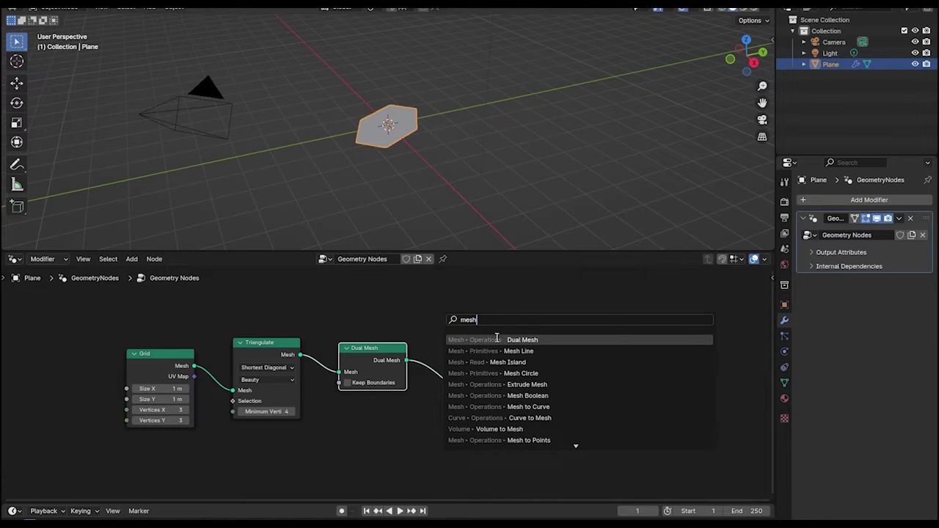
left_click(528, 406)
key("shift+a")
type("curve to")
left_click(542, 342)
left_click(547, 364)
middle_click_drag(686, 407, 704, 354)
- Set the Grid node's Vertices X and Vertices Y to 20
left_click(177, 303)
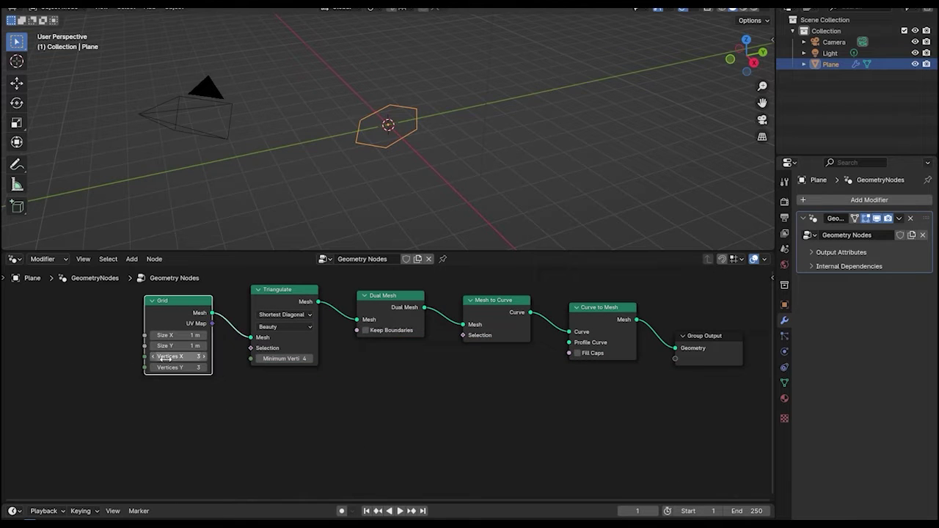
left_click(187, 357)
key("Return")
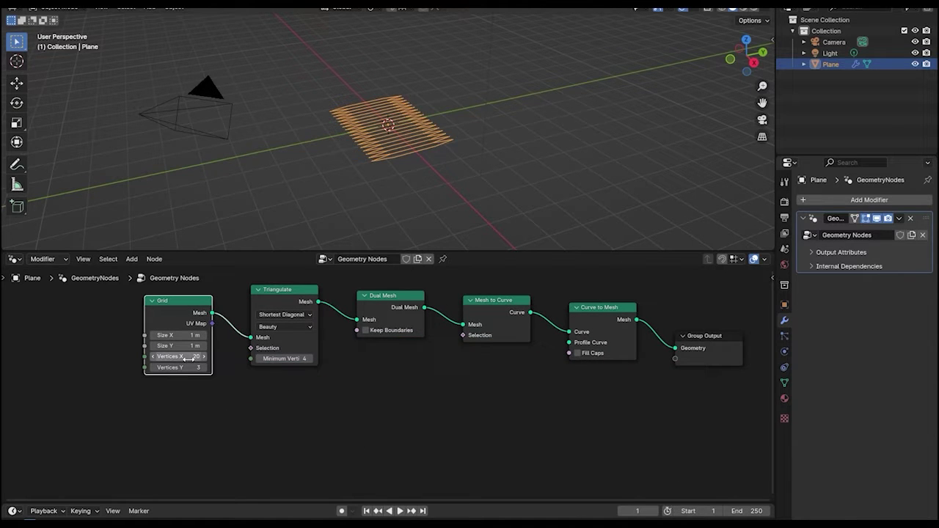
left_click(188, 366)
type("20")
key("Return")
- Scale up the hexagonal grid object in the 3D view
key("s")
left_click(628, 77)
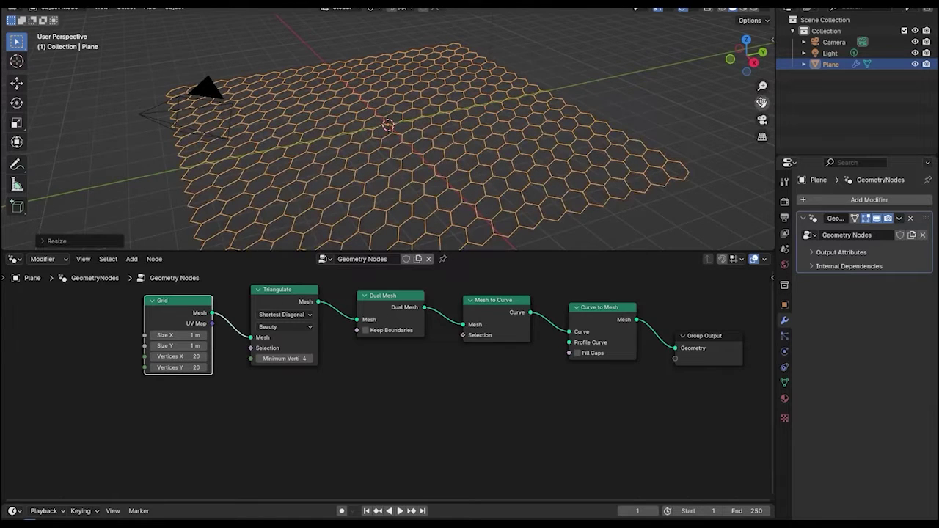
left_click_drag(762, 102, 807, 44)
- Add a Curve Circle node and connect it to the Profile Curve input of Curve to Mesh
key("shift+a")
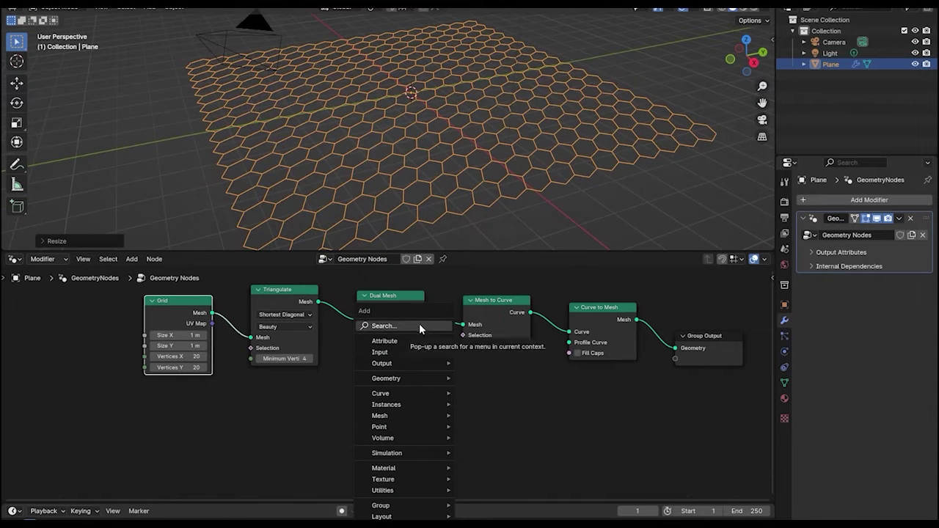
left_click(420, 326)
type("circle")
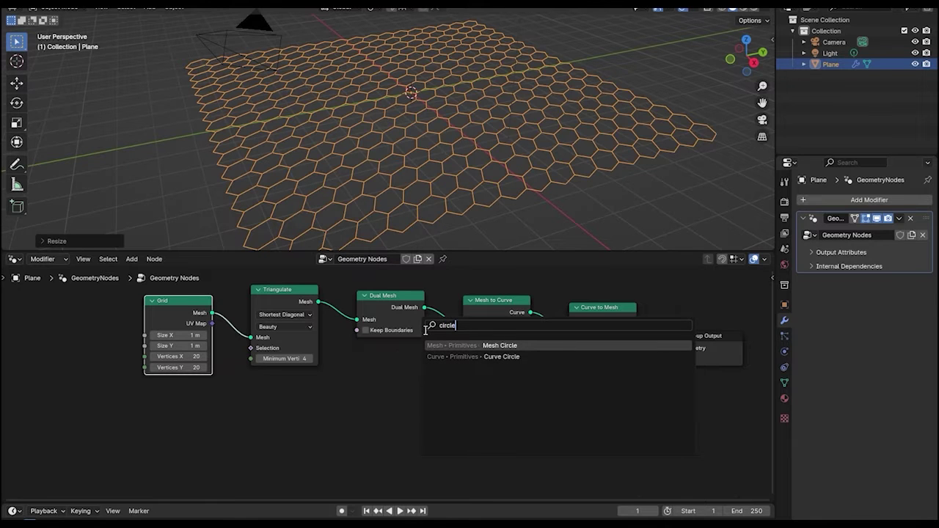
key("Down")
key("Return")
left_click_drag(545, 413, 569, 342)
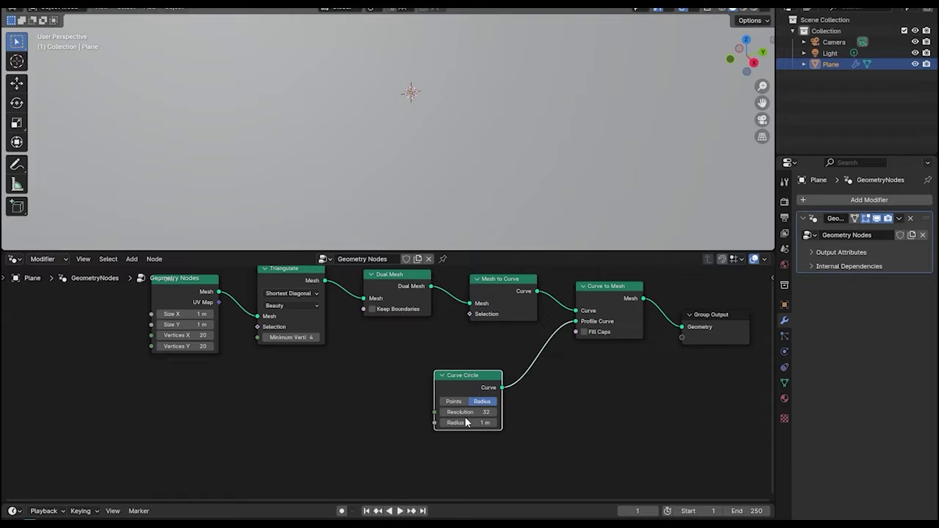
- Set the Curve Circle's radius to 0.001 m
left_click(466, 419)
type("0.1")
key("Return")
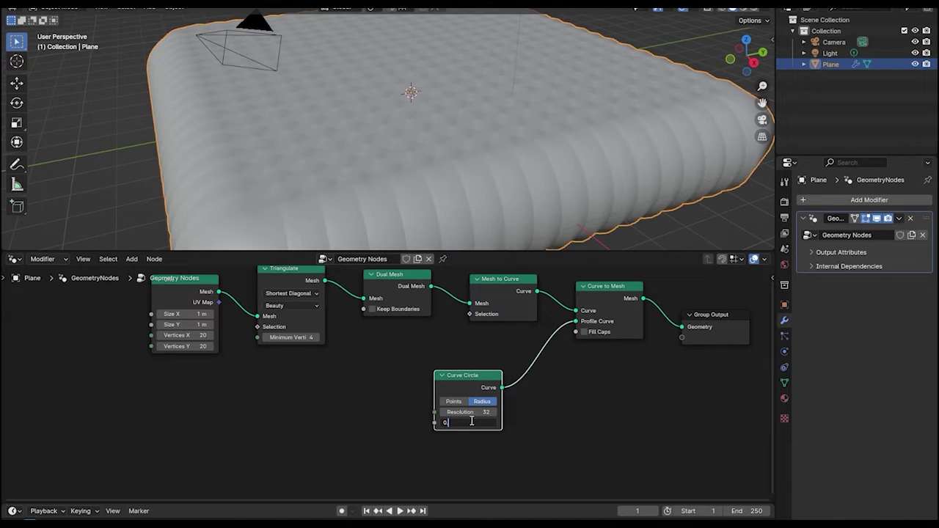
type("001")
key("Return")
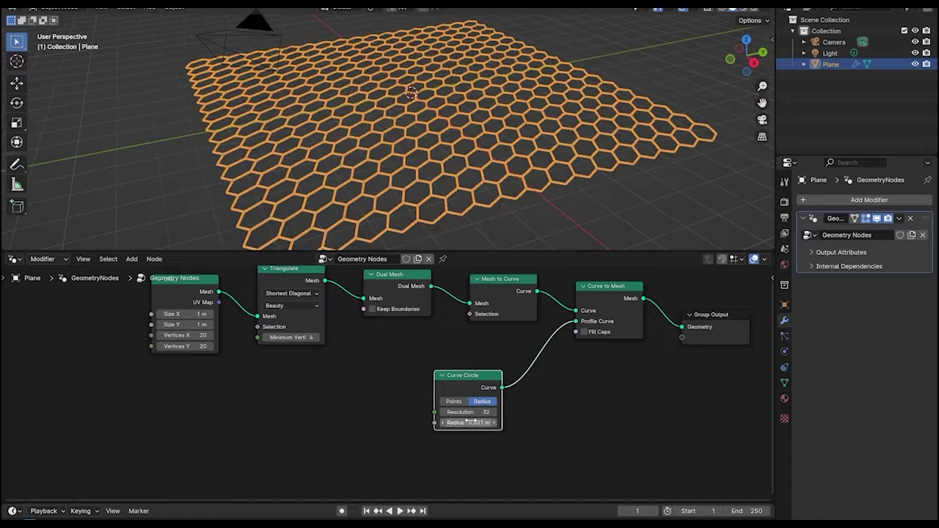
- Insert a Join Geometry node between Curve to Mesh and Group Output
middle_click_drag(571, 373, 506, 338)
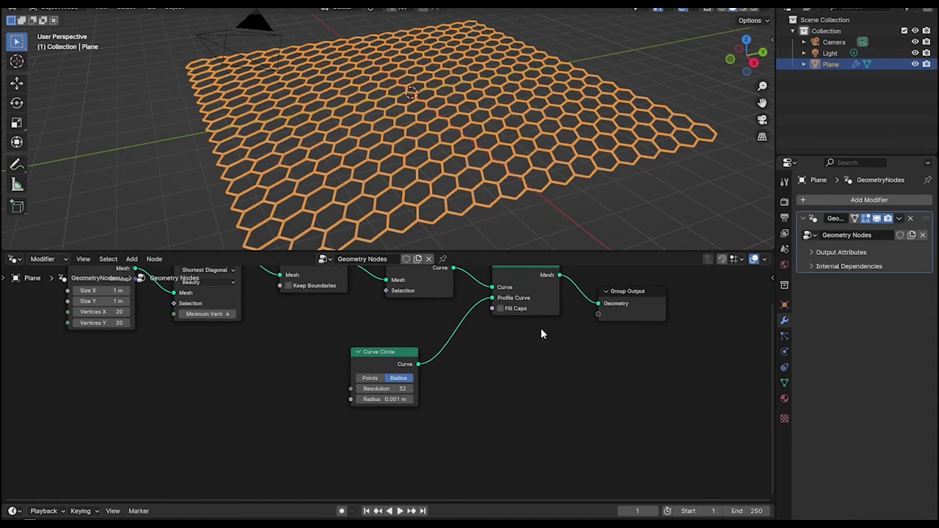
key("shift+a")
left_click(565, 295)
type("jo")
key("Return")
left_click(597, 318)
- Add an Instance on Points node and connect its Instances output to Join Geometry
key("shift+a")
left_click(595, 319)
type("inst")
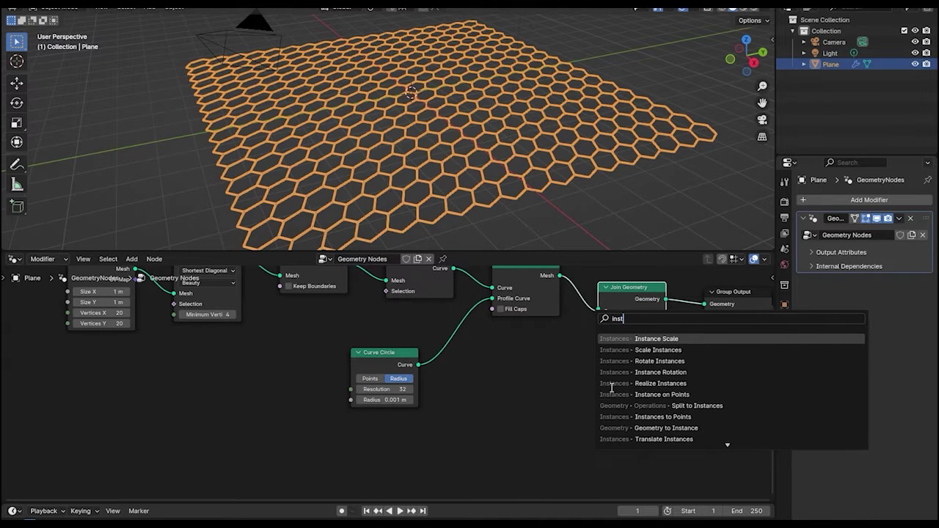
left_click(645, 394)
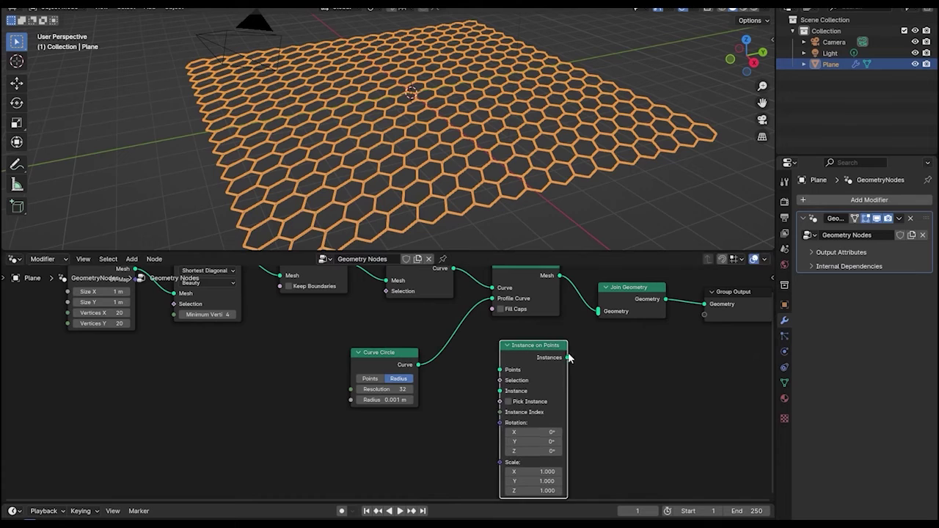
left_click_drag(568, 357, 596, 313)
- Add an Ico Sphere as the Instance input and feed the Mesh to Curve output into the Points input of Instance on Points
middle_click_drag(595, 314, 660, 262)
key("shift+a")
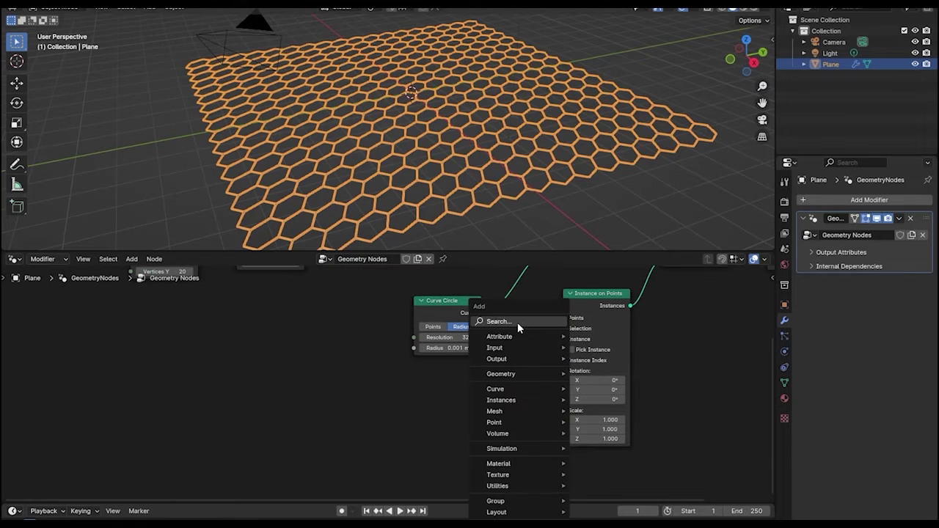
left_click(517, 322)
type("ico")
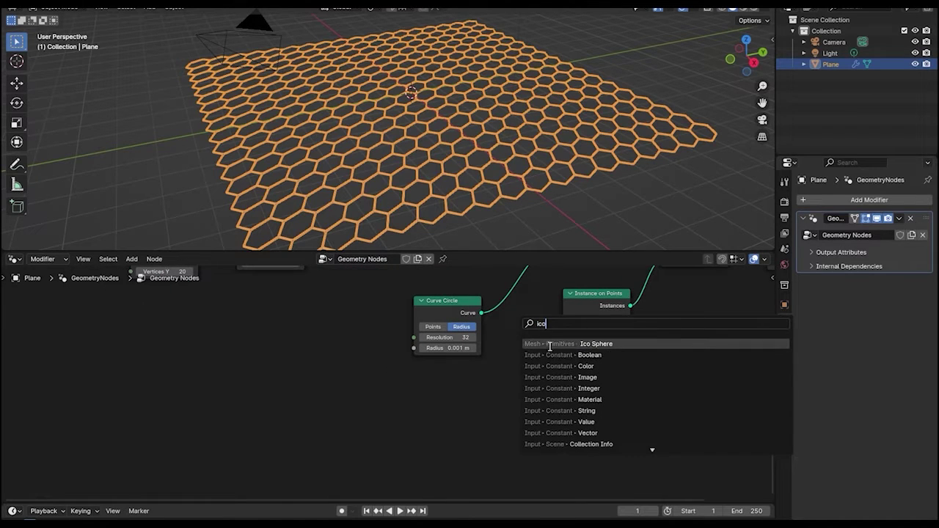
left_click(549, 344)
left_click(456, 384)
left_click_drag(490, 394, 563, 338)
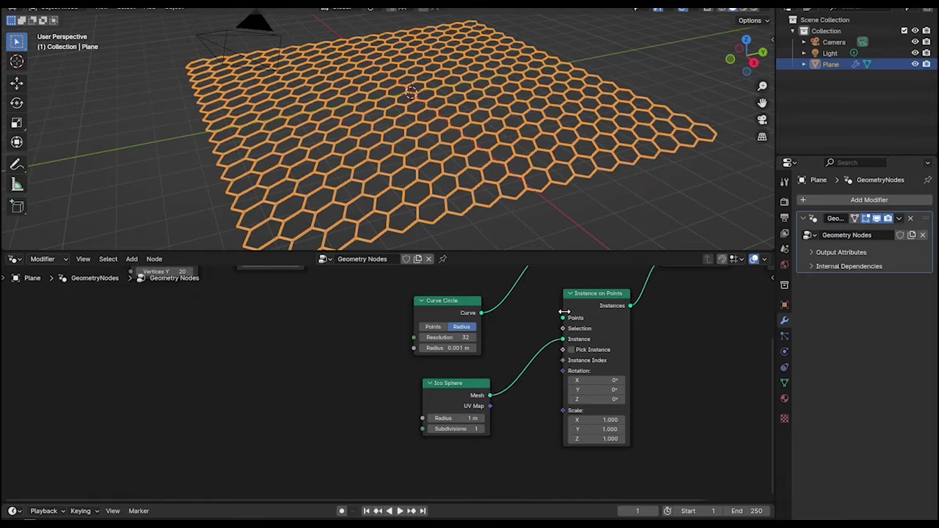
middle_click_drag(564, 313, 555, 396)
left_click_drag(507, 301, 561, 397)
- Set the Ico Sphere's radius to 0.005 m with 4 subdivisions, keeping the plane object selected
middle_click_drag(596, 411, 634, 335)
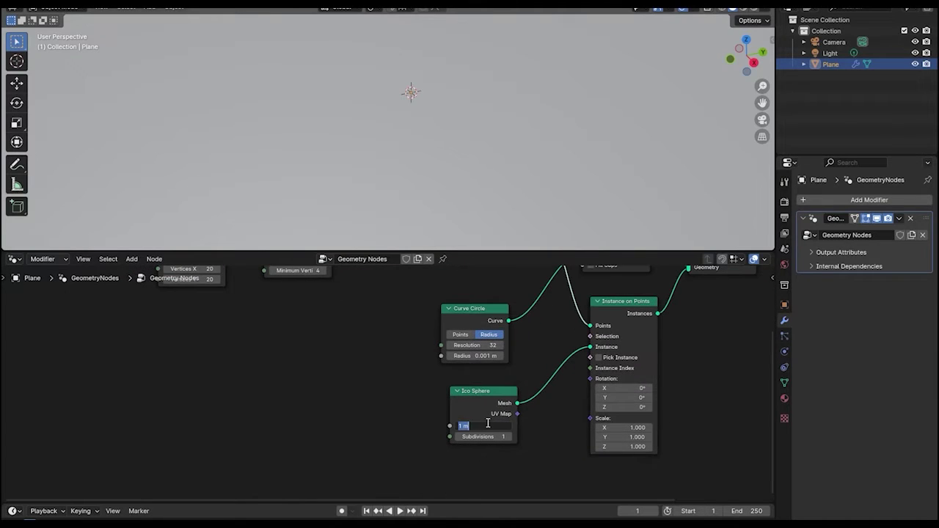
key("Return")
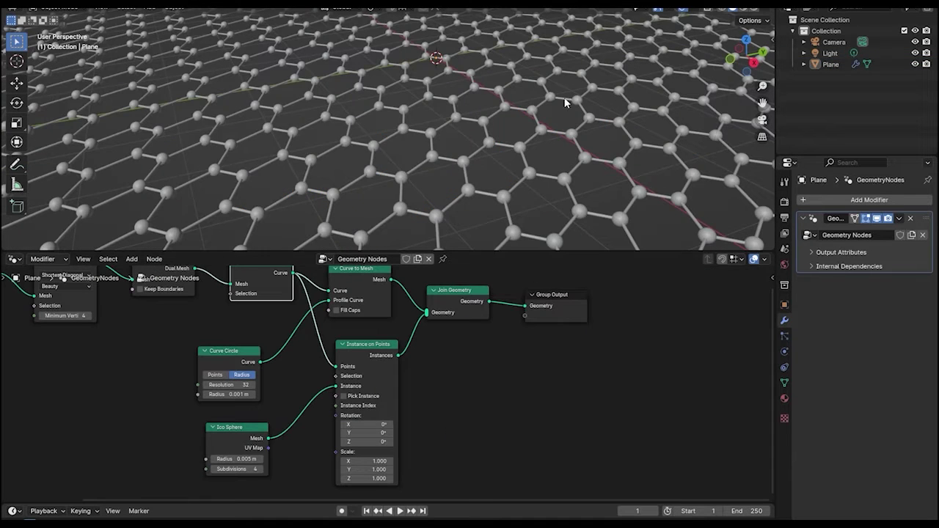
scroll(565, 103, "down", 4)
left_click(630, 106)
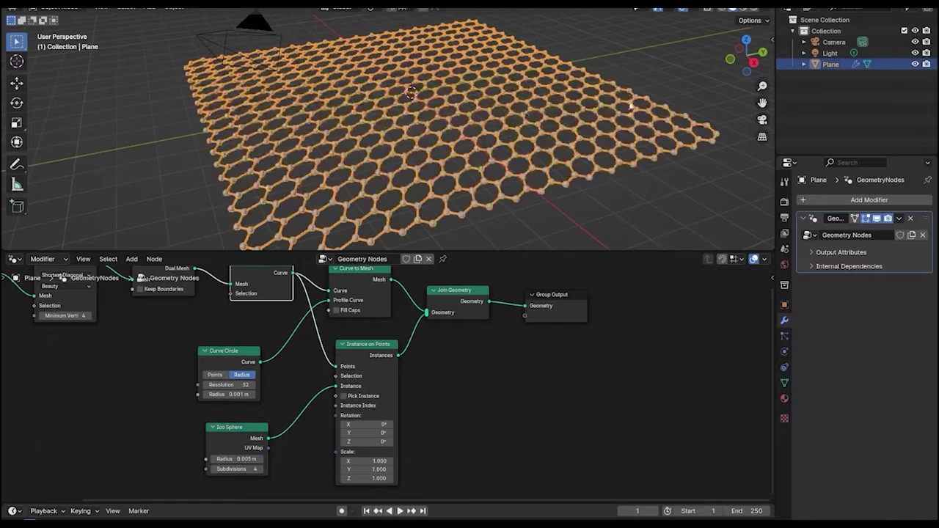
- Insert a Set Position node between Join Geometry and Group Output
key("shift+a")
type("set")
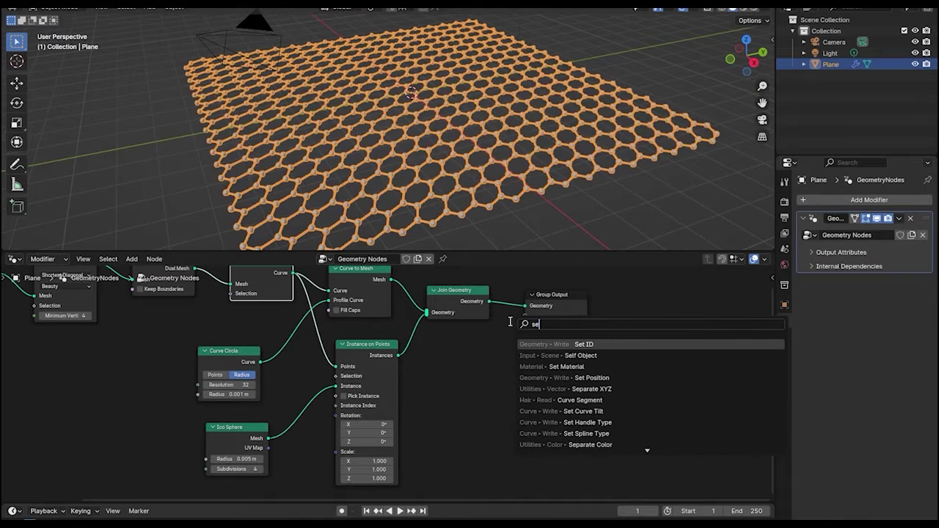
left_click(569, 367)
left_click(591, 353)
- Add a Wave Texture node and connect its Color output to the Offset of Set Position
key("shift+a")
left_click(595, 326)
type("wave")
key("Return")
left_click(433, 382)
left_click_drag(499, 398, 525, 345)
mouse_move(744, 57)
left_mouse_down()
mouse_move(708, 65)
mouse_move(759, 66)
mouse_move(719, 63)
mouse_move(749, 67)
left_mouse_up()
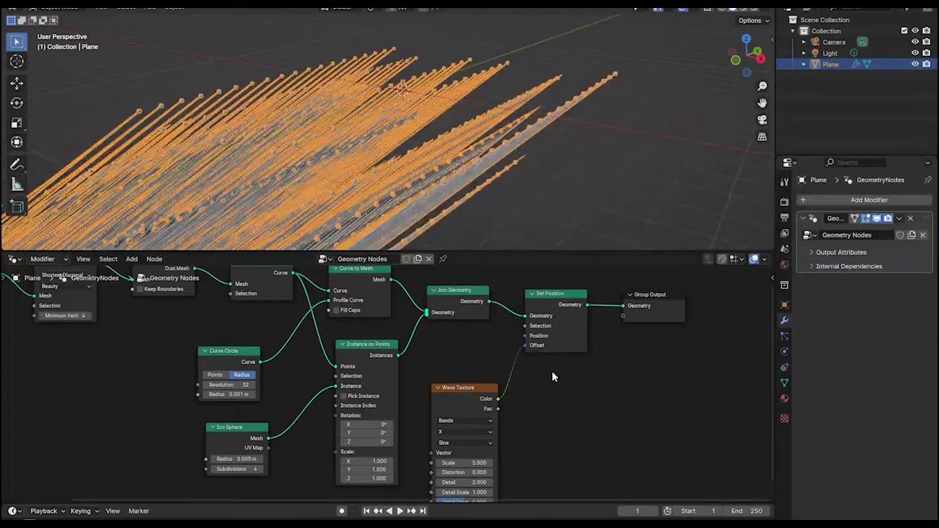
- Insert a Combine XYZ node between Wave Texture and Set Position, feeding the texture's Color into Z
middle_click_drag(576, 363, 592, 309)
key("shift+a")
type("combi")
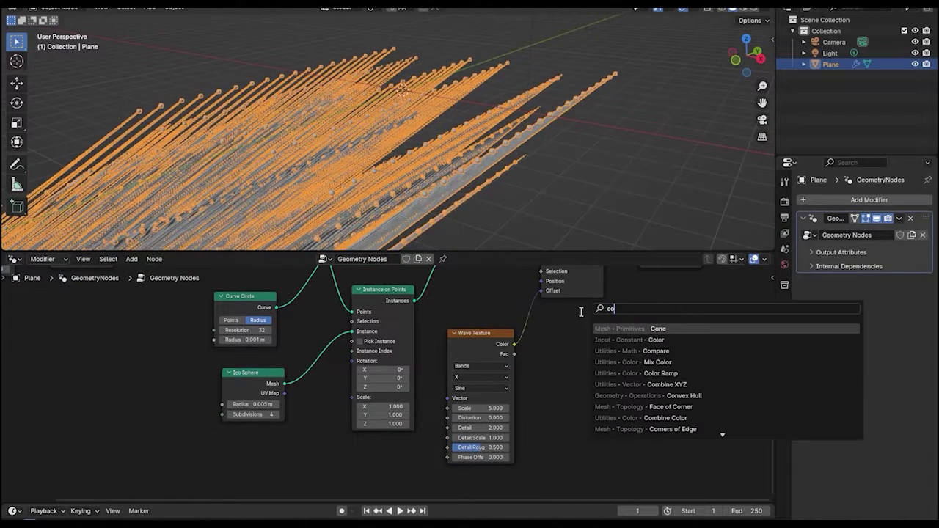
key("Return")
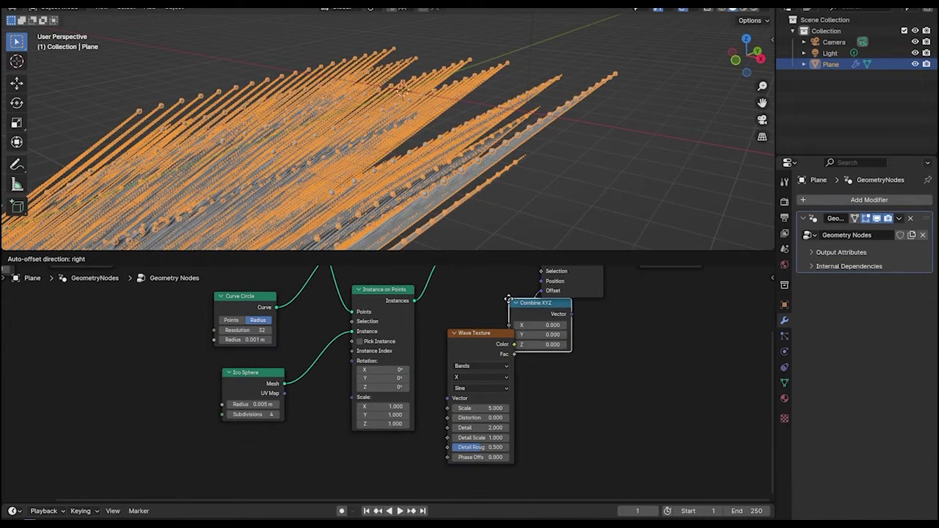
left_click(522, 299)
left_click_drag(516, 344, 550, 344)
middle_click_drag(549, 344, 560, 369)
middle_click_drag(618, 177, 605, 173)
middle_click_drag(514, 360, 434, 394)
left_click_drag(434, 395, 463, 391)
scroll(463, 392, "down", 1)
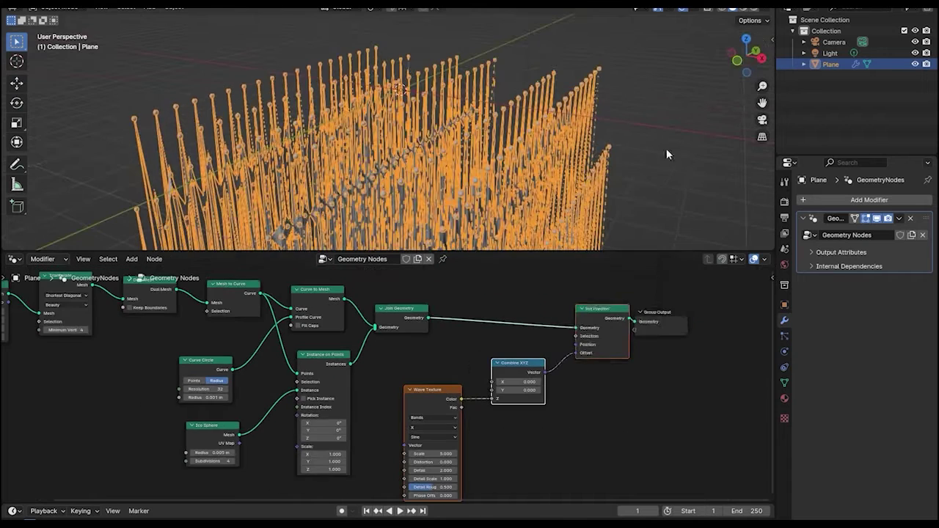
- Deselect the lattice and set the Wave Texture node's Scale to 0.900
left_click(666, 149)
right_click(643, 163)
right_click(511, 422)
middle_click_drag(545, 402, 598, 336)
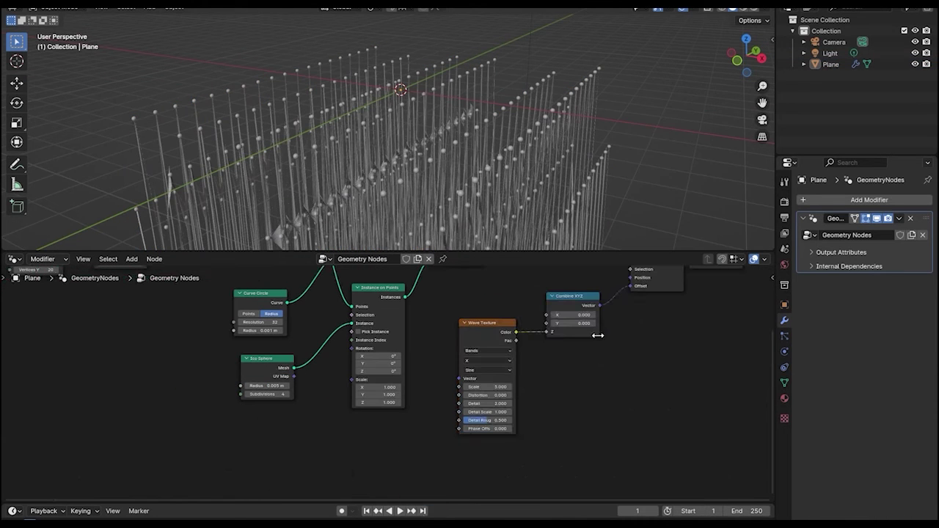
left_click(502, 380)
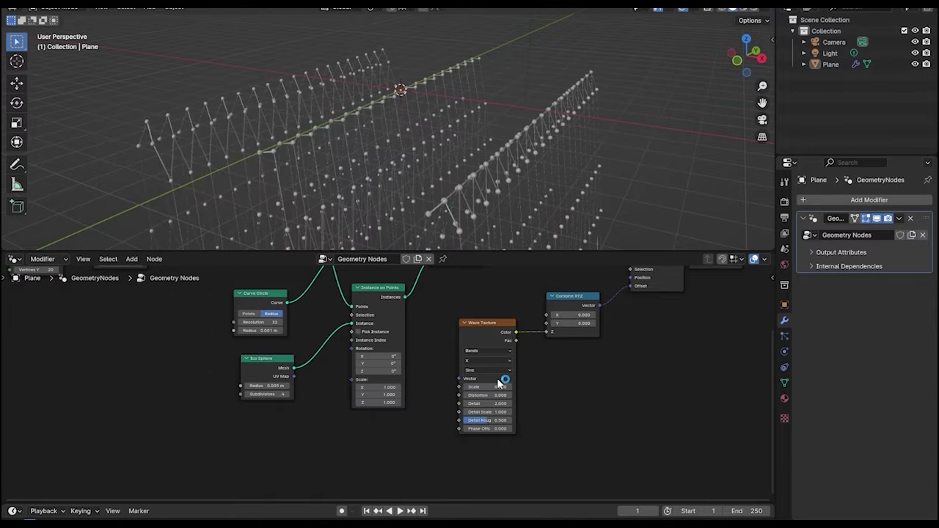
- Insert a Color Ramp between Wave Texture and Combine XYZ and move its black stop to about 0.840
key("shift+a")
left_click(662, 305)
type("color")
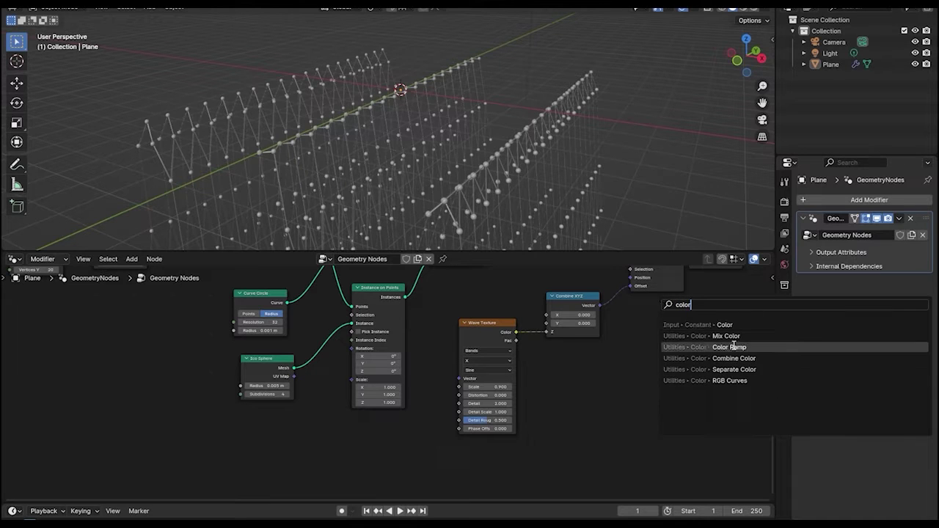
left_click(729, 347)
left_click(606, 336)
mouse_move(631, 345)
left_mouse_down()
mouse_move(557, 342)
mouse_move(628, 343)
mouse_move(607, 344)
mouse_move(621, 340)
left_mouse_up()
- Select the lattice object and rotate it about the global Y axis to turn it upside down
left_click(470, 112)
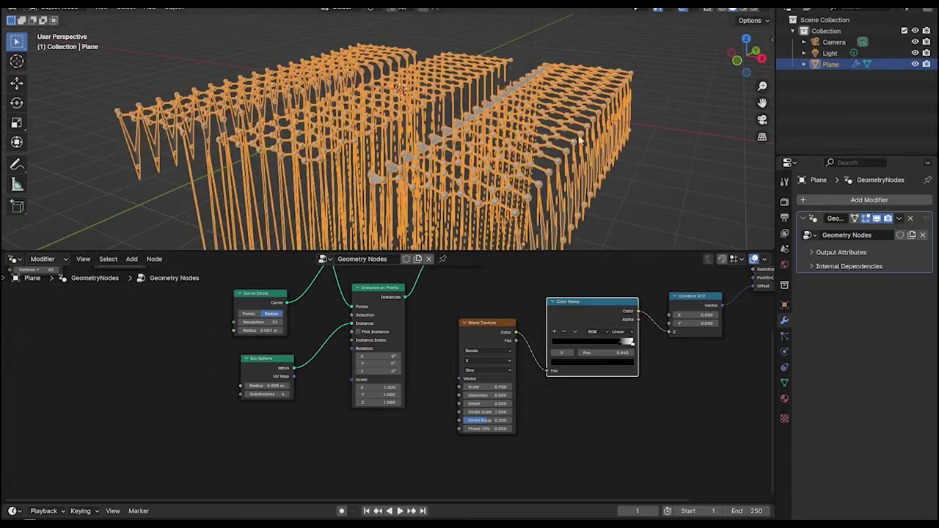
key("r")
key("y")
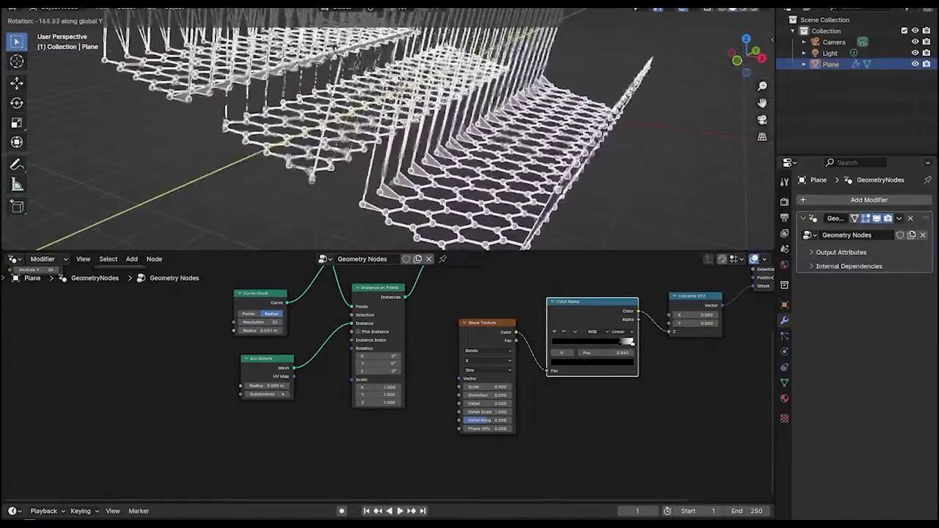
type("-1")
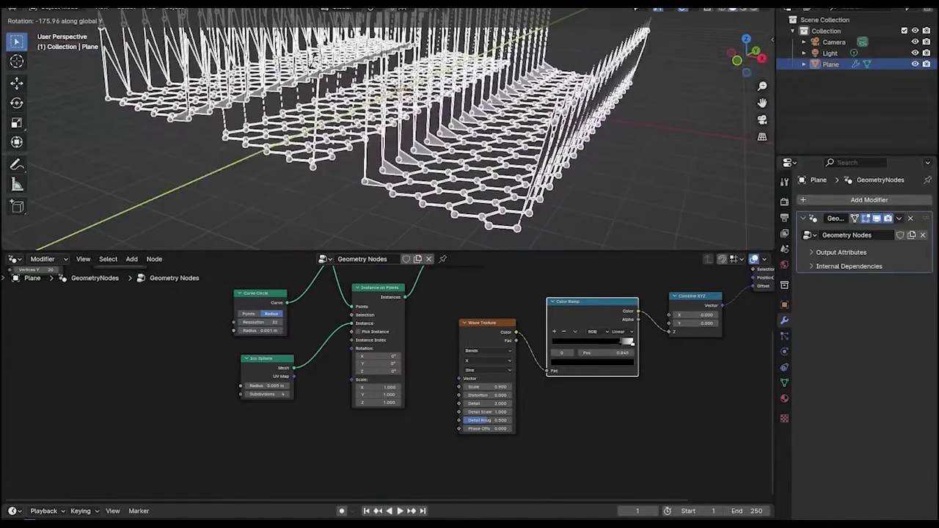
key("Return")
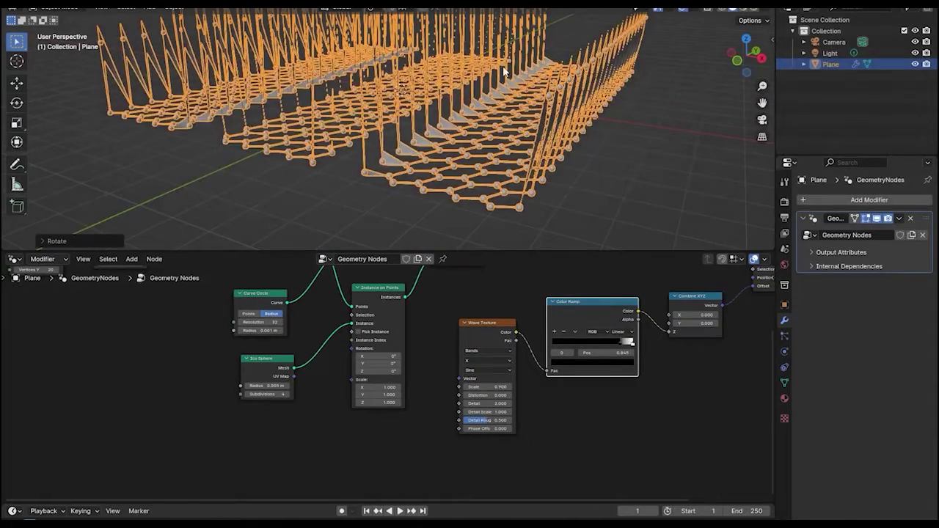
- Darken the Color Ramp's white stop to a value of about 0.048 and deselect the lattice
left_click_drag(762, 103, 635, 155)
left_click(632, 340)
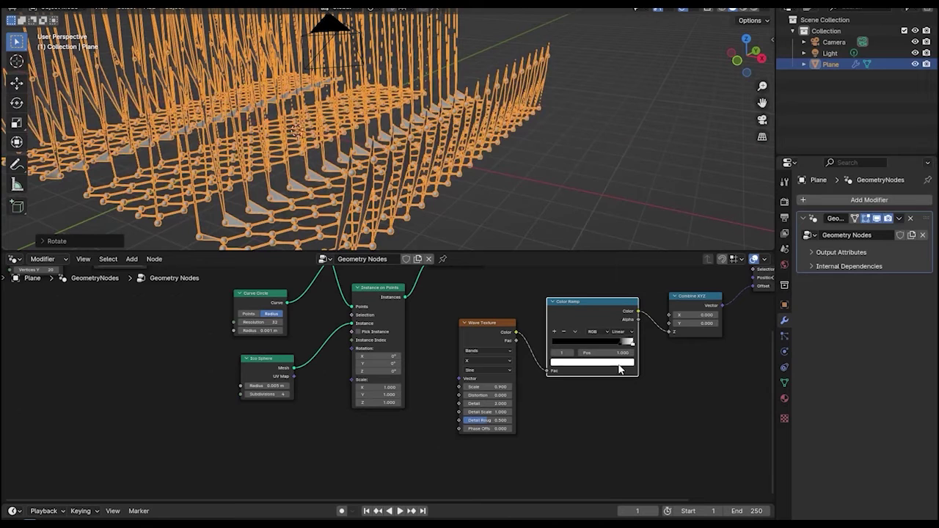
left_click(611, 363)
left_click_drag(627, 284, 627, 296)
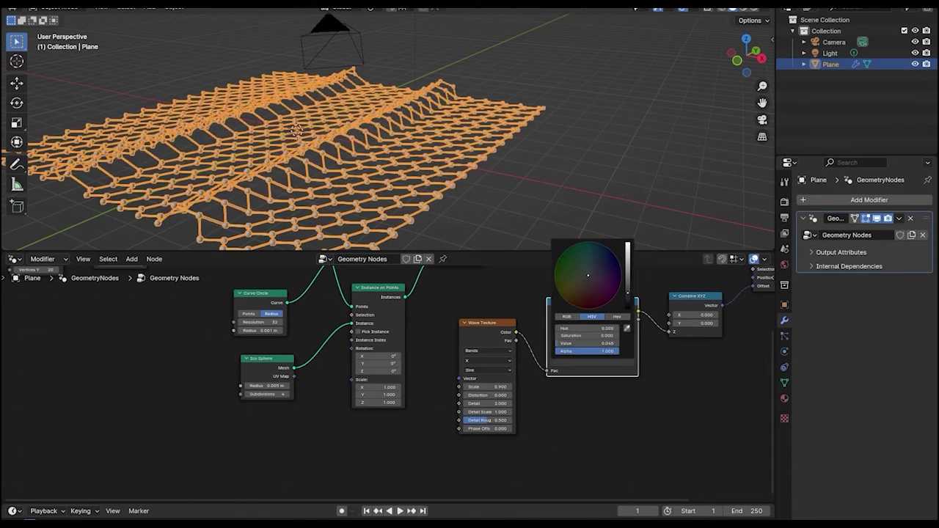
left_click(523, 140)
- Try a Phase Offset of 22.900 on the Wave Texture, link a new Scene Time node's Frame output to it and play the animation
middle_click_drag(404, 426, 474, 425)
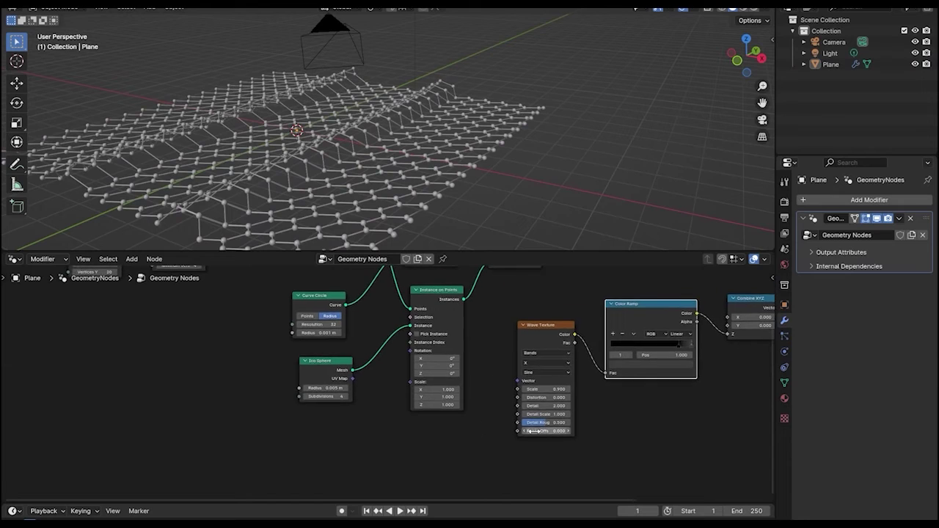
left_click_drag(542, 433, 413, 437)
key("shift+a")
left_click(381, 324)
type("scene")
left_click(447, 345)
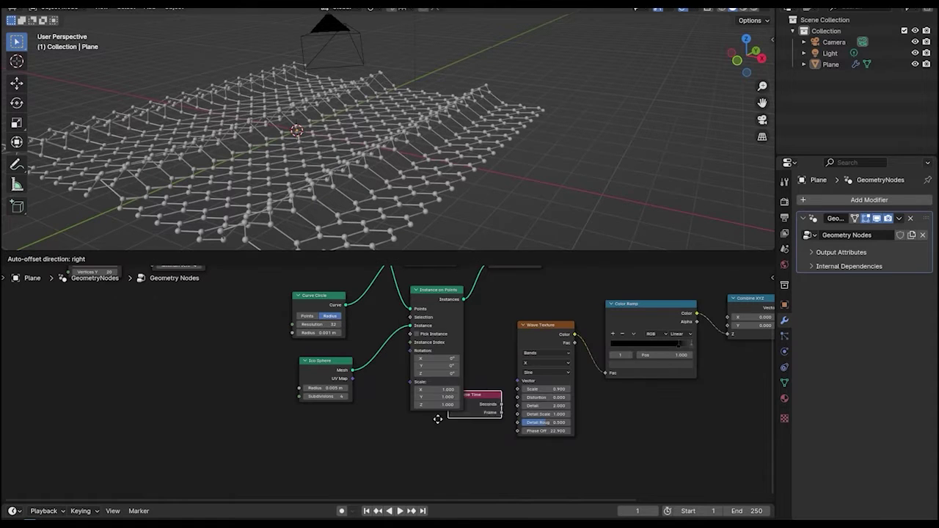
left_click(462, 462)
left_click_drag(470, 467, 518, 431)
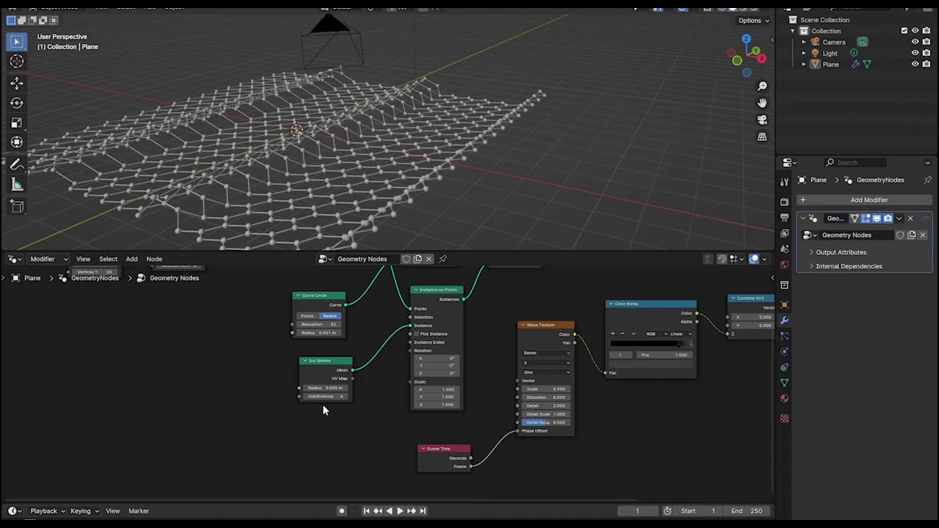
key("space")
- Insert a Math node set to Multiply between Scene Time's Frame output and the Wave Texture's Phase Offset
key("shift+a")
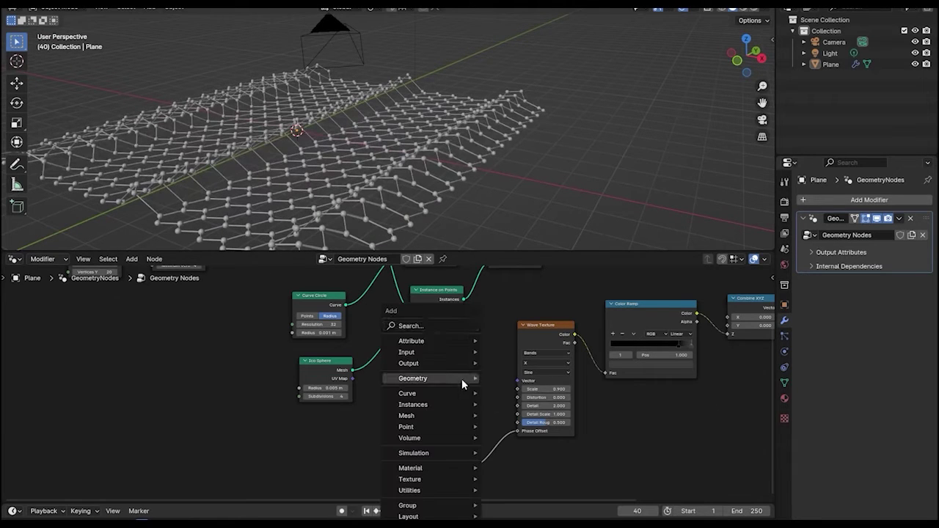
left_click(433, 328)
type("math")
left_click(484, 349)
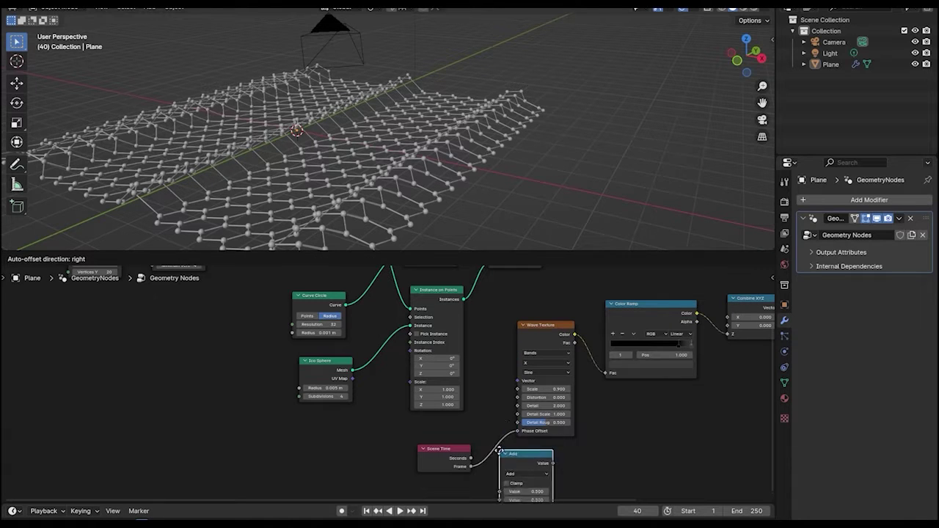
left_click(497, 430)
left_click(530, 445)
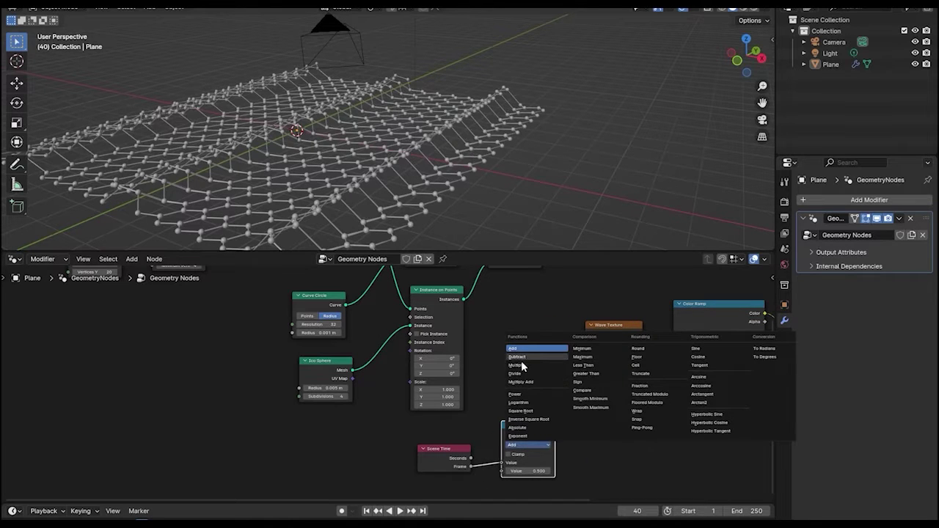
left_click(518, 364)
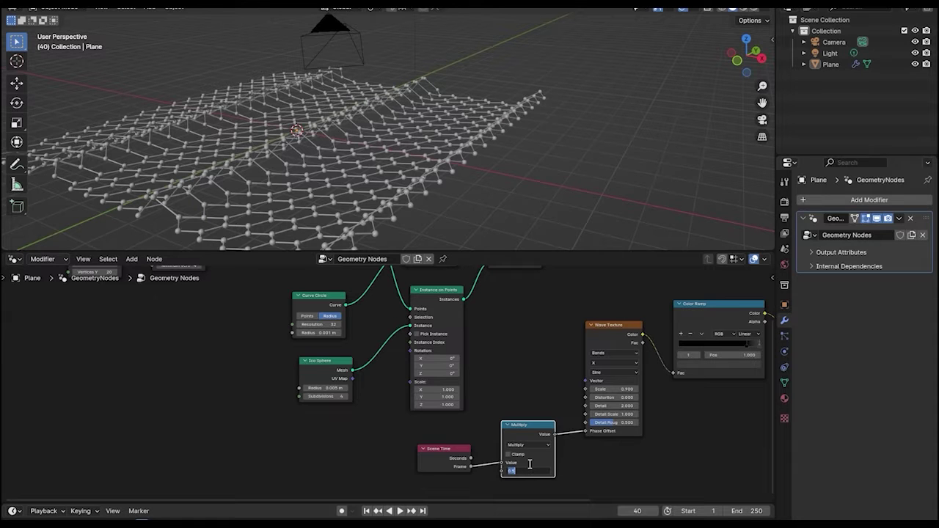
- Set the Multiply node's second value to 0.1
left_click(530, 465)
type("0.1")
key("Return")
key("backslash")
left_click(257, 425)
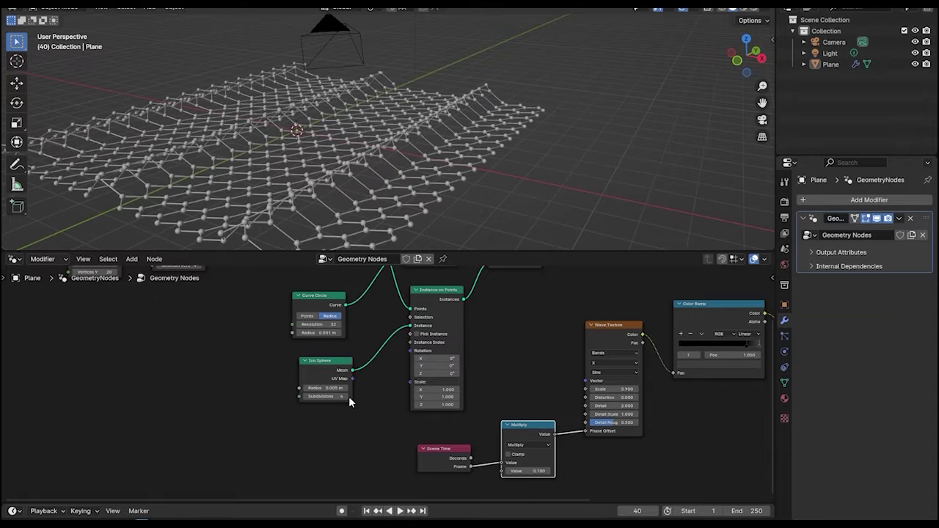
- Play back the slowed wave animation and return to frame 1
key("space")
key("space")
key("shift+Left")
key("space")
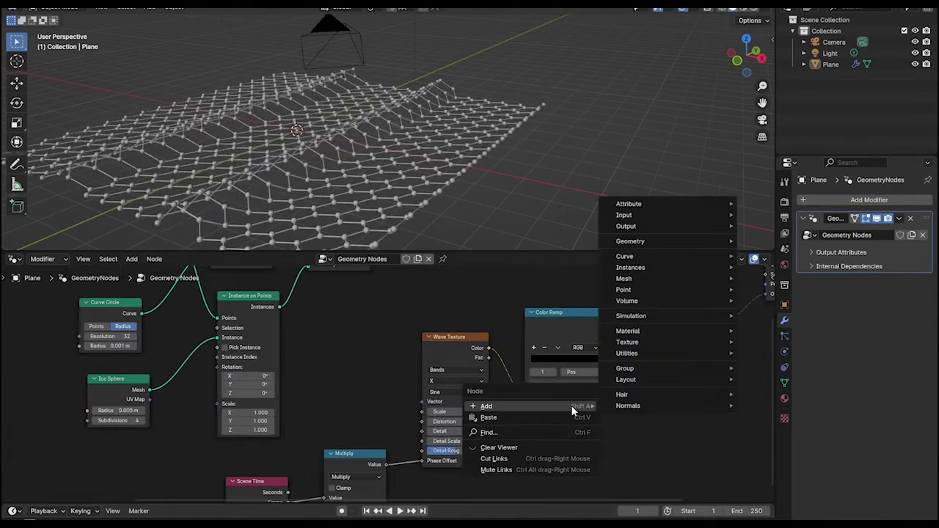
right_click(300, 329)
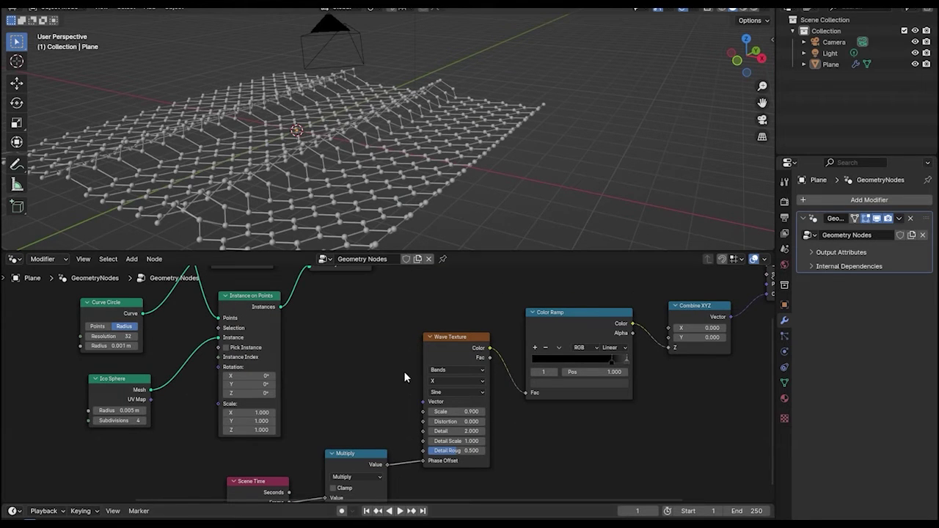
scroll(517, 388, "down", 1)
scroll(605, 434, "up", 1)
middle_click_drag(606, 434, 595, 373)
right_click(493, 306)
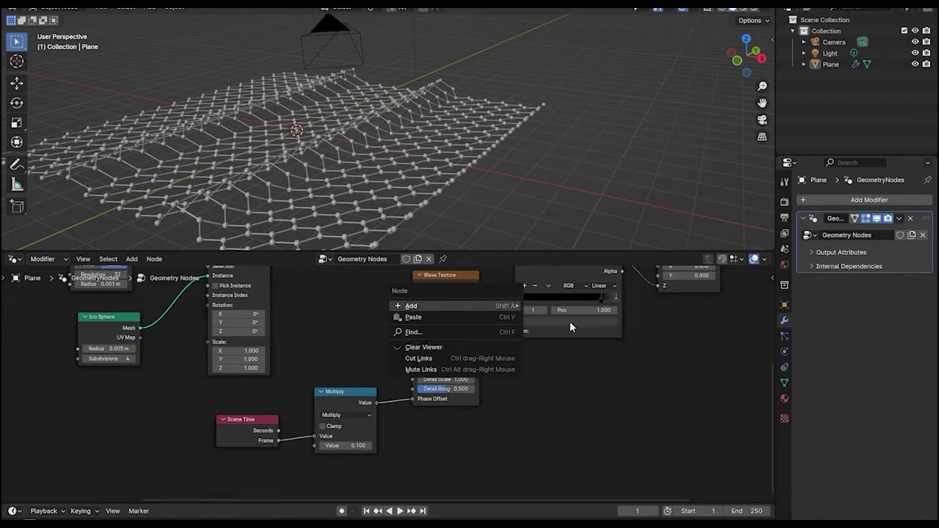
- Select the lattice, raise the Wave Texture's Distortion to 11.800 and set its Detail to 0
left_click(326, 177)
middle_click_drag(503, 320, 527, 345)
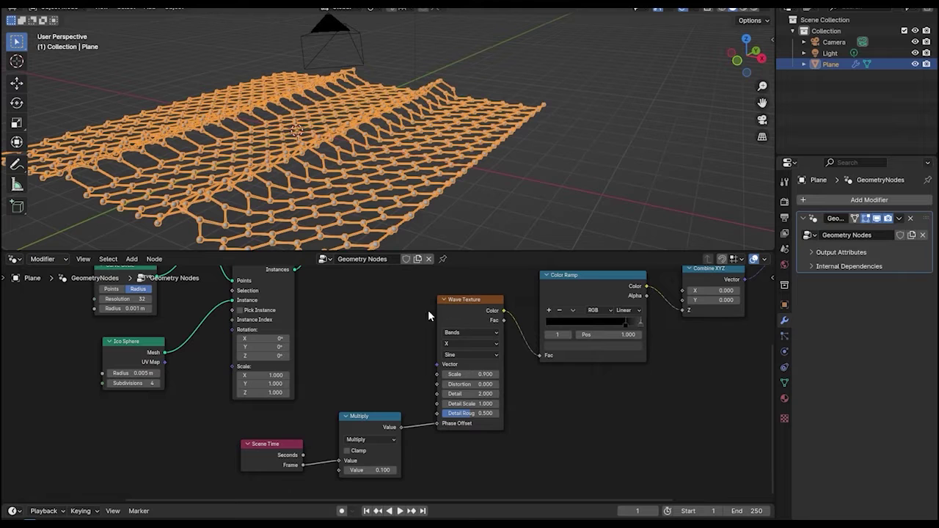
left_click_drag(463, 384, 528, 384)
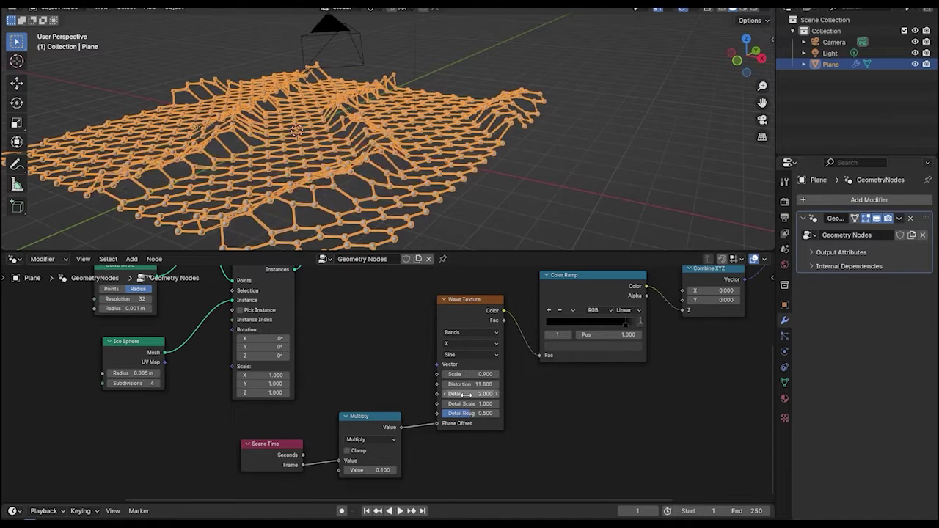
left_click_drag(470, 394, 447, 394)
type("0")
key("Return")
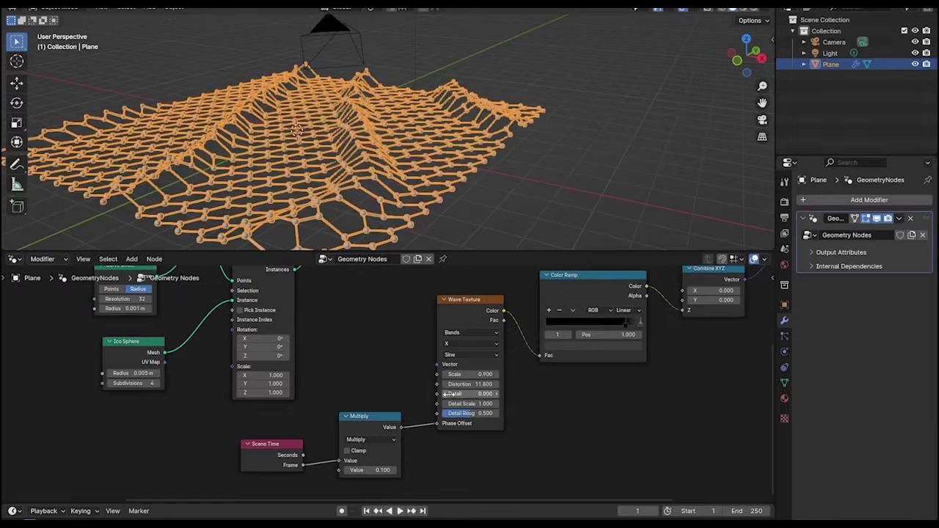
- Set the Wave Texture's Detail Scale to 20 and its Distortion back to 0
left_click(454, 403)
type("20")
key("Return")
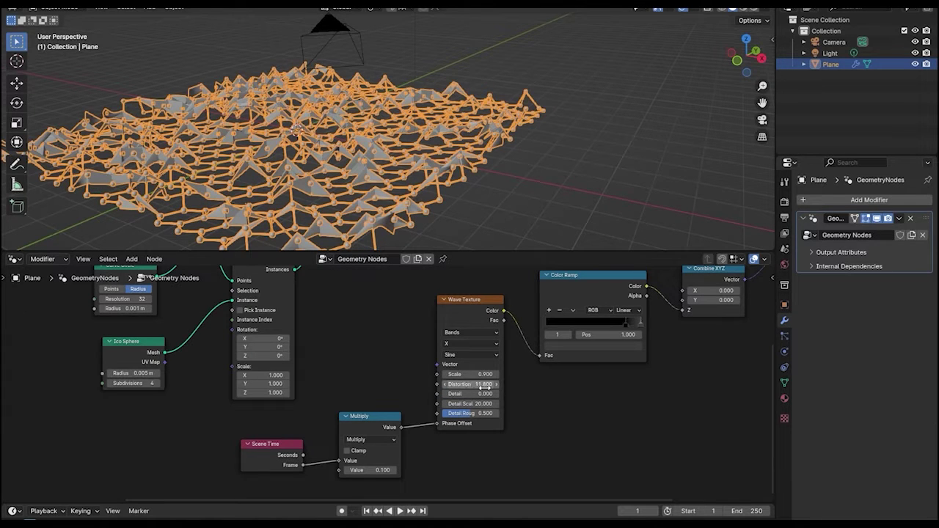
left_click(456, 384)
type("0")
key("Return")
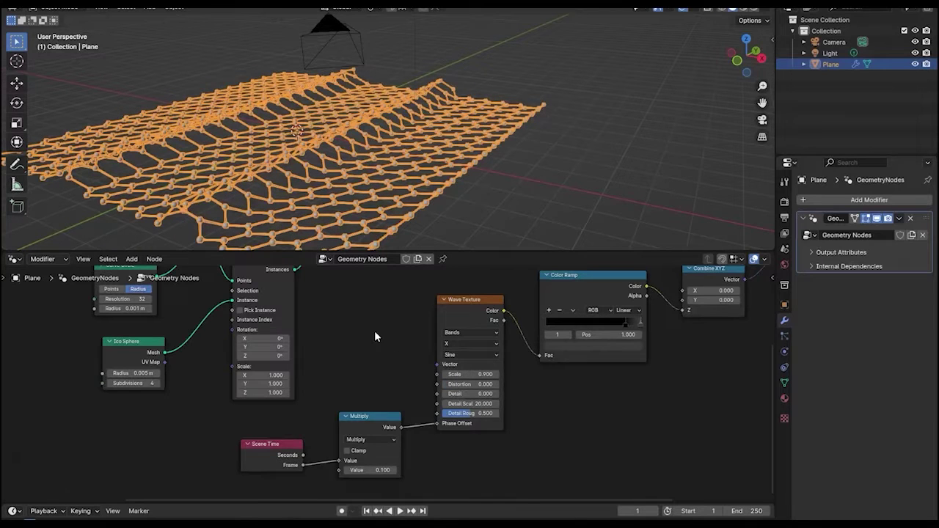
- Add a Value node and connect it to the Wave Texture's Distortion input
key("shift+a")
type("value")
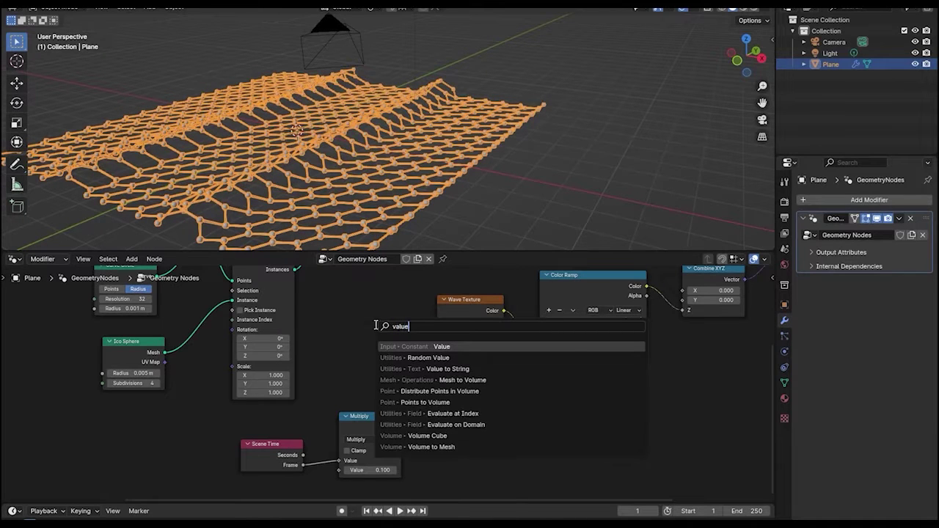
left_click(411, 345)
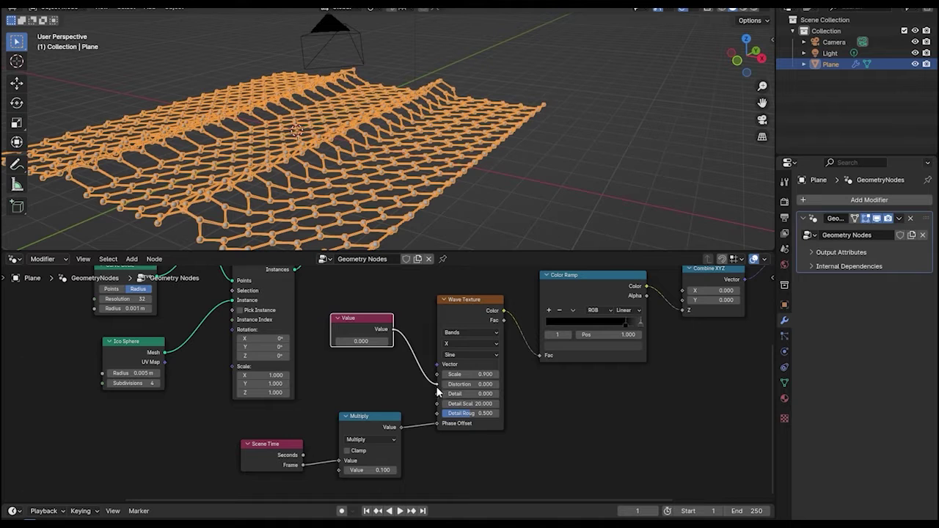
left_click_drag(438, 393, 437, 387)
- Enlarge the timeline area and switch it to the Graph Editor
left_click_drag(201, 503, 97, 391)
left_click(14, 397)
left_click(14, 397)
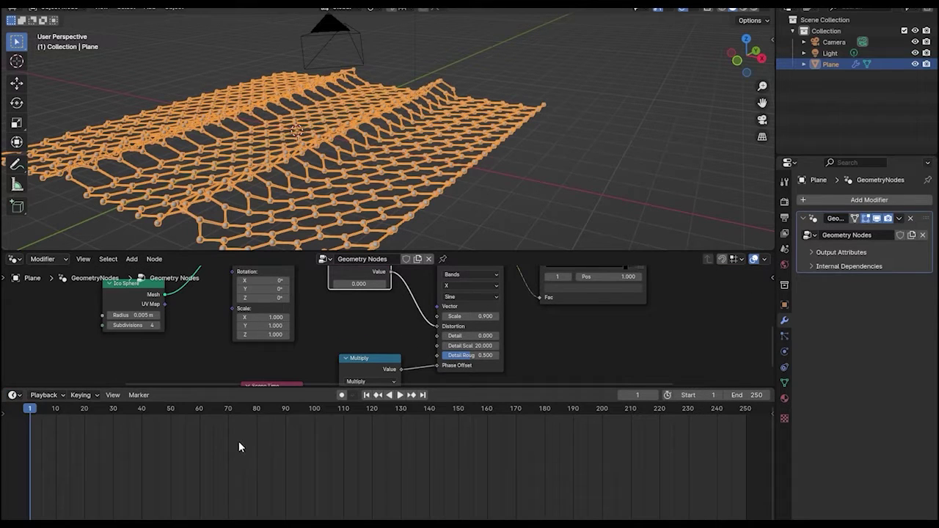
left_click(12, 396)
left_click(185, 446)
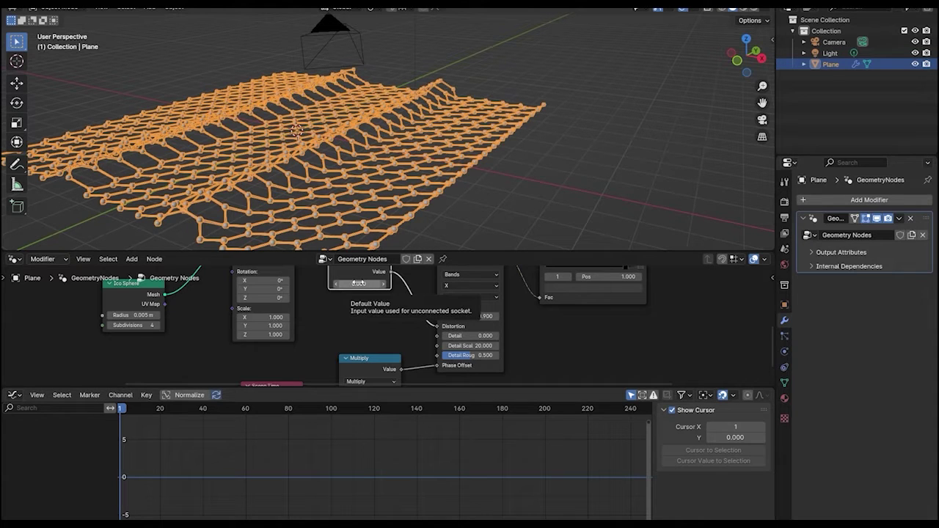
- Keyframe the Value node at frame 1 and bake a sound file onto its F-curve
key("i")
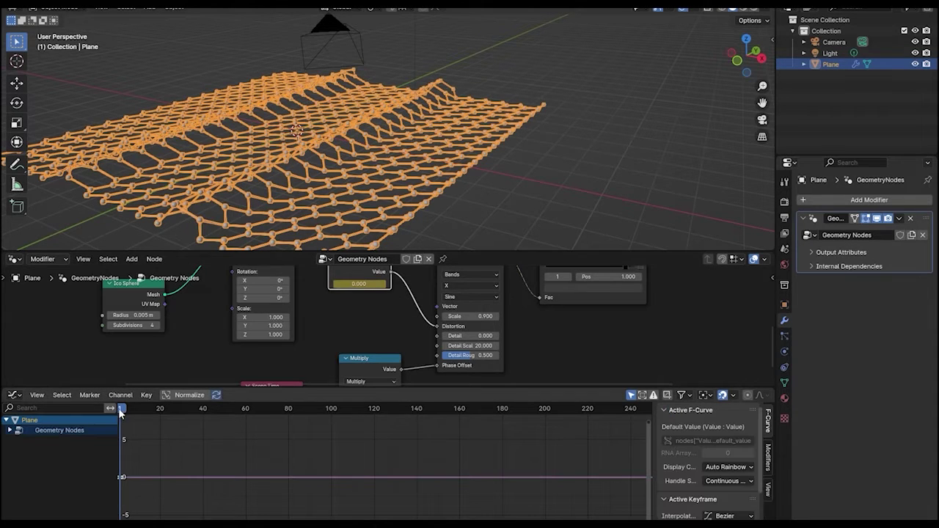
left_click(117, 398)
left_click(138, 352)
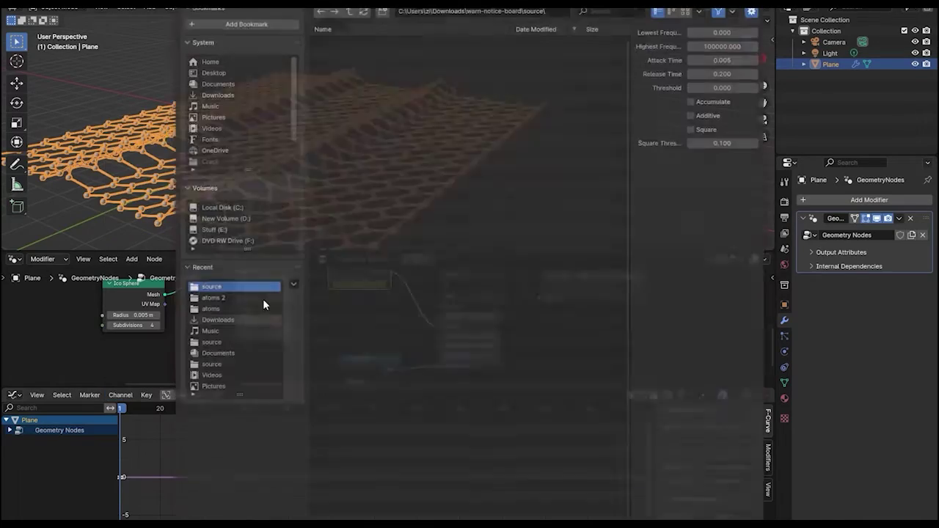
left_click(226, 116)
left_click(226, 229)
left_click(225, 128)
left_click(223, 116)
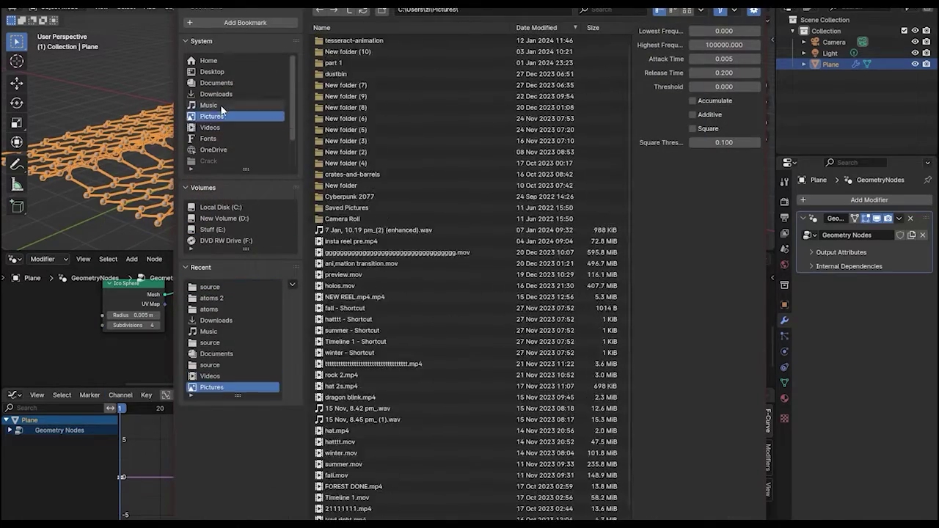
left_click(222, 106)
left_click(223, 82)
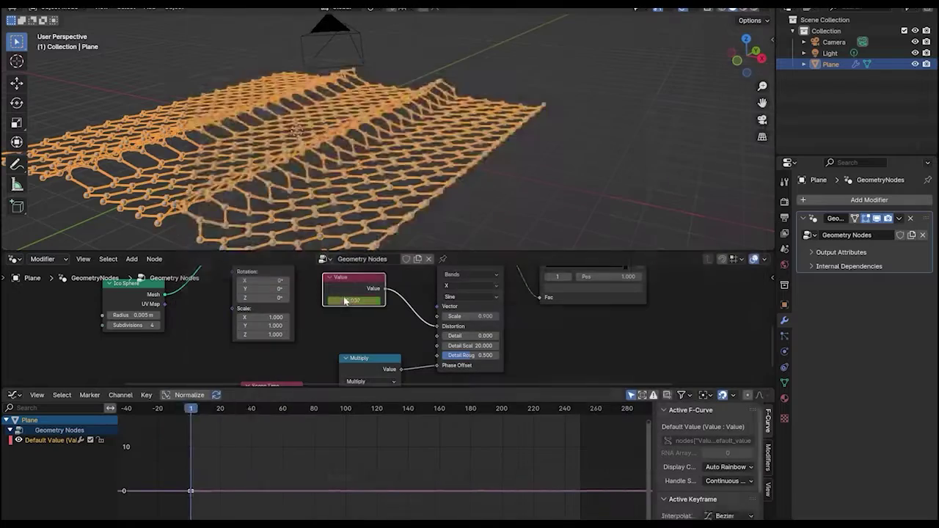
- Examine the baked Default Value curve and play the animation to check the sound-driven distortion
left_click_drag(252, 409, 191, 413)
scroll(478, 471, "down", 2)
left_click_drag(645, 455, 645, 488)
scroll(432, 448, "up", 3)
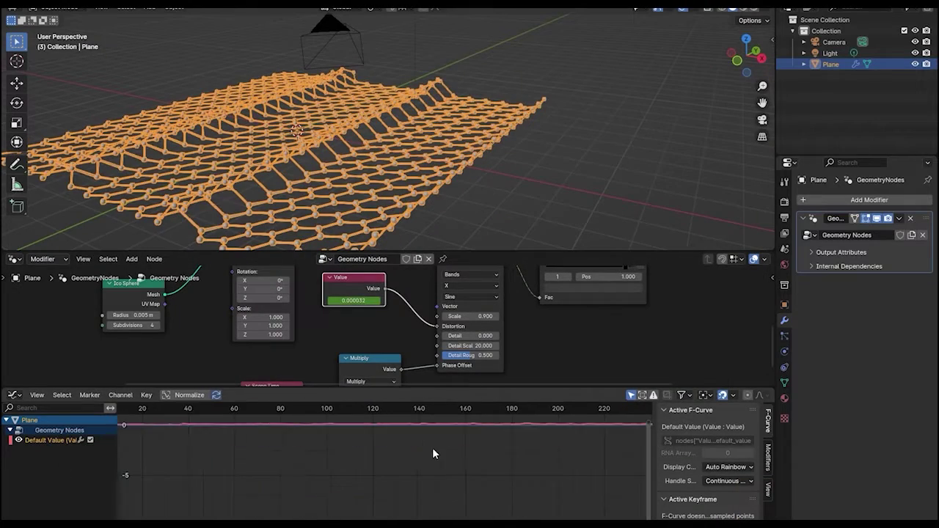
key("space")
key("space")
- Insert a copy of the Multiply node between the Value node and the Wave Texture's Distortion input, multiplying by 30
key("shift+a")
left_click(347, 349)
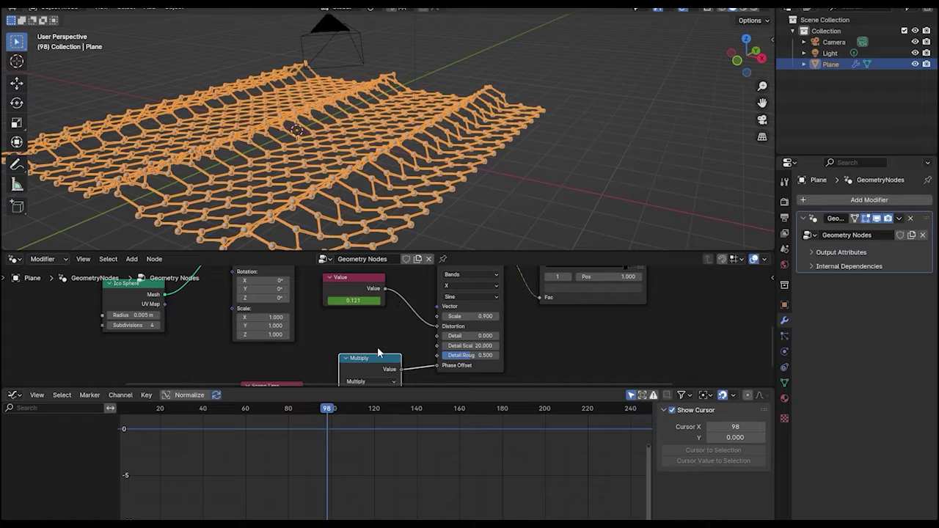
key("shift+a")
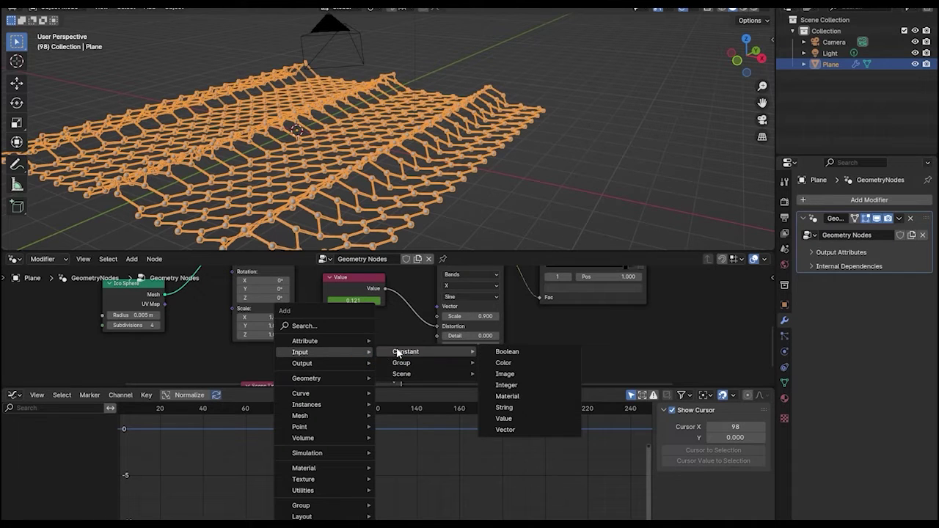
left_click(386, 348)
key("shift+d")
left_click(411, 291)
mouse_move(443, 333)
left_mouse_down()
mouse_move(470, 333)
mouse_move(449, 332)
left_mouse_up()
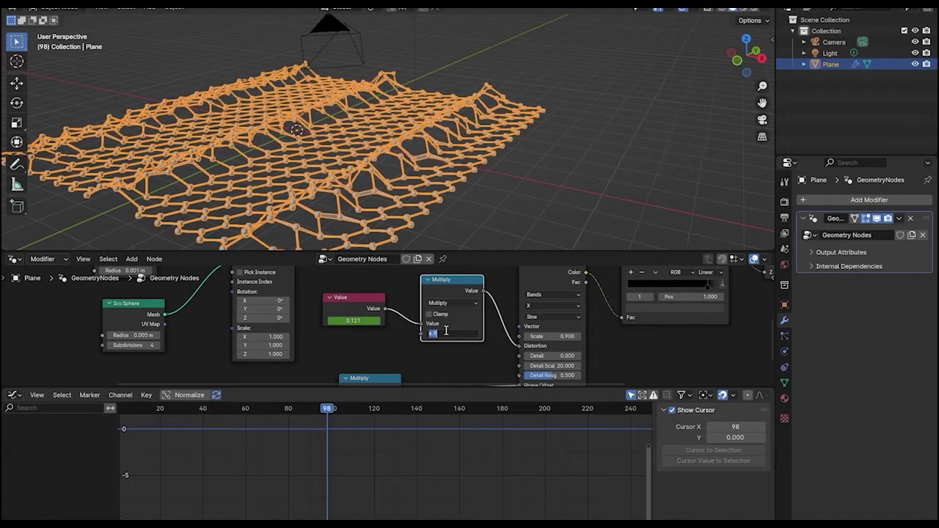
type("30")
key("Return")
- Play the animation and view the lattice from several angles to check the amplified sound-driven distortion
key("space")
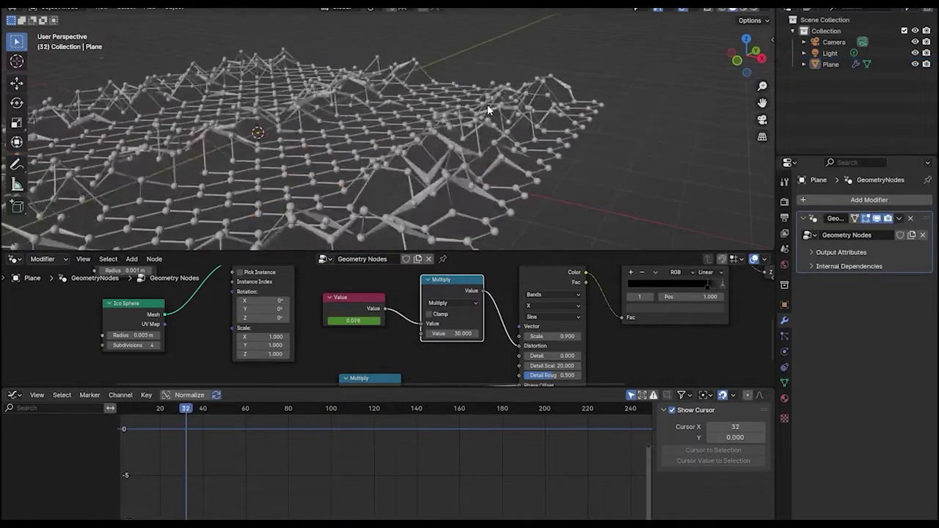
scroll(359, 308, "down", 2)
middle_click_drag(345, 271, 543, 279)
scroll(381, 315, "up", 1)
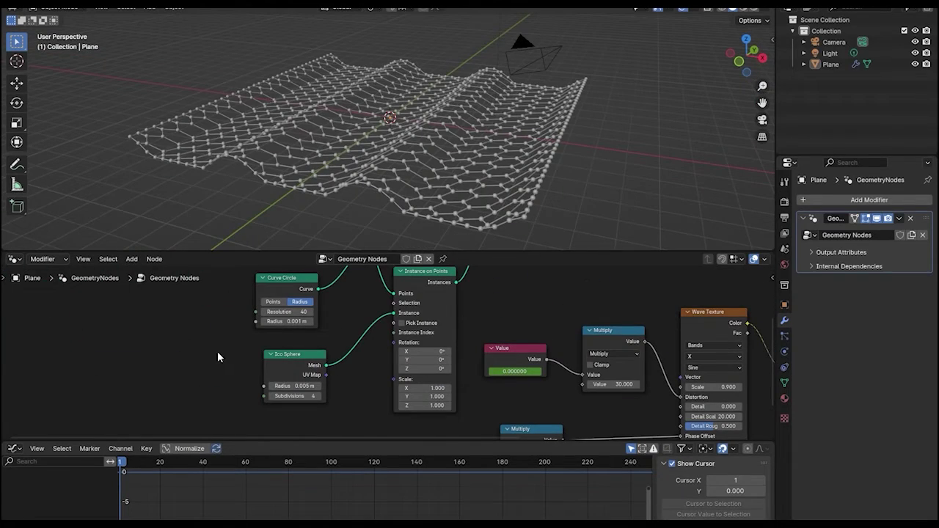
key("space")
scroll(417, 114, "up", 5)
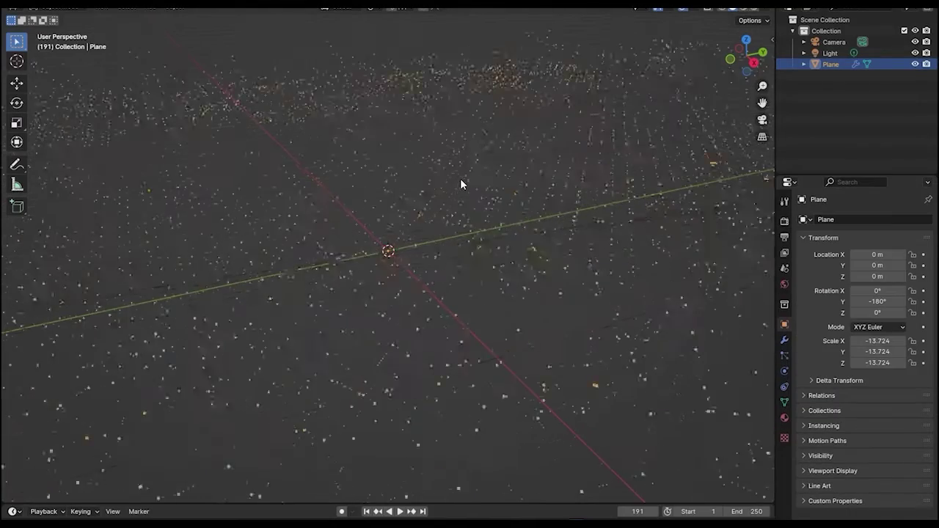
- Add a Video Editing workspace, place the sound file in its sequencer, and play the lattice animation with it
left_click(546, 3)
mouse_move(598, 24)
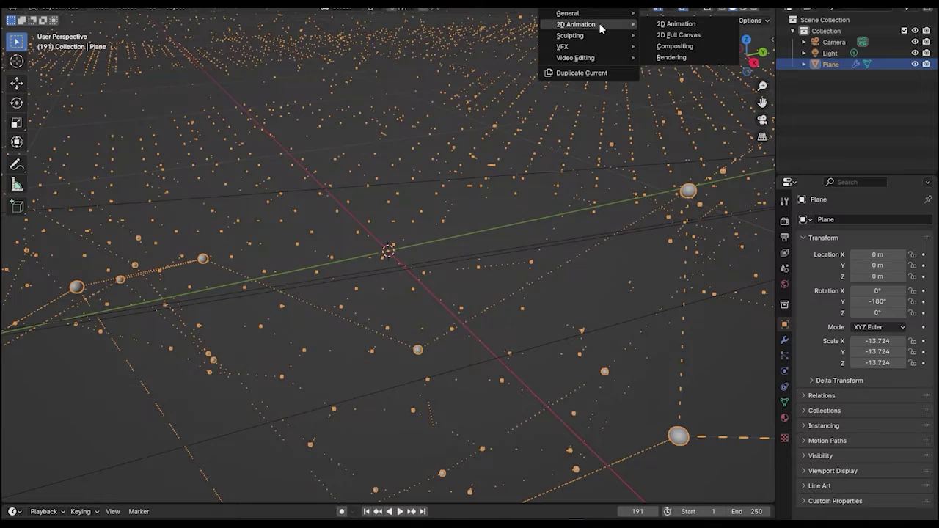
mouse_move(576, 57)
left_click(680, 67)
mouse_move(477, 525)
left_click(515, 496)
left_click(41, 155)
left_click_drag(505, 510, 113, 330)
key("space")
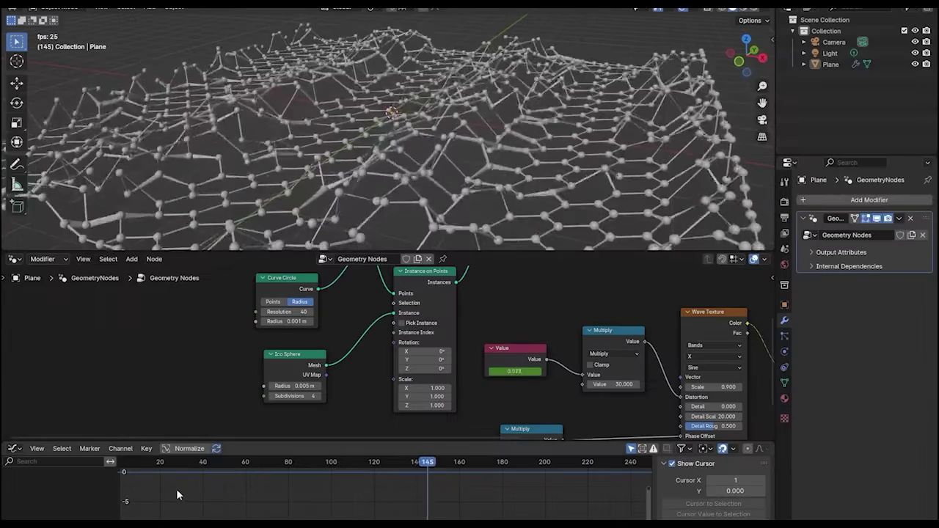
key("space")
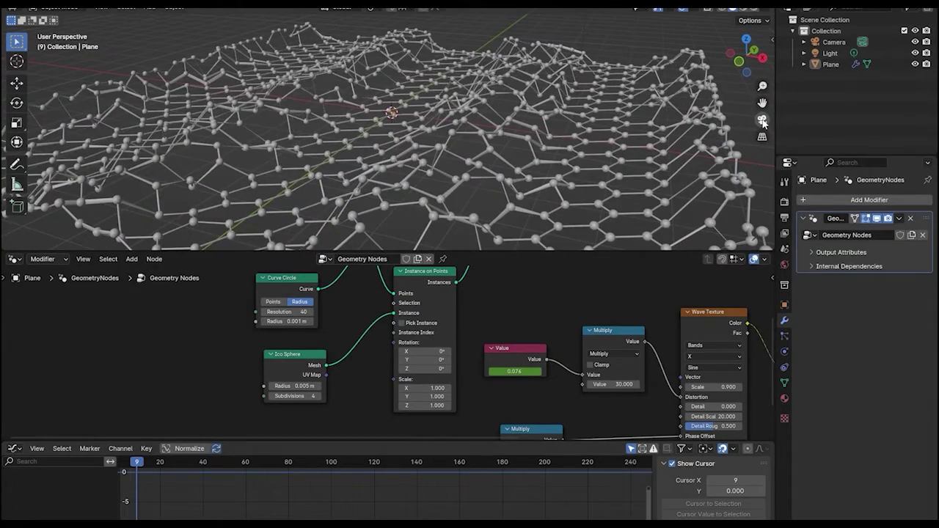
- Look through the camera, select it, and set its focal length to 1 m
left_click(762, 118)
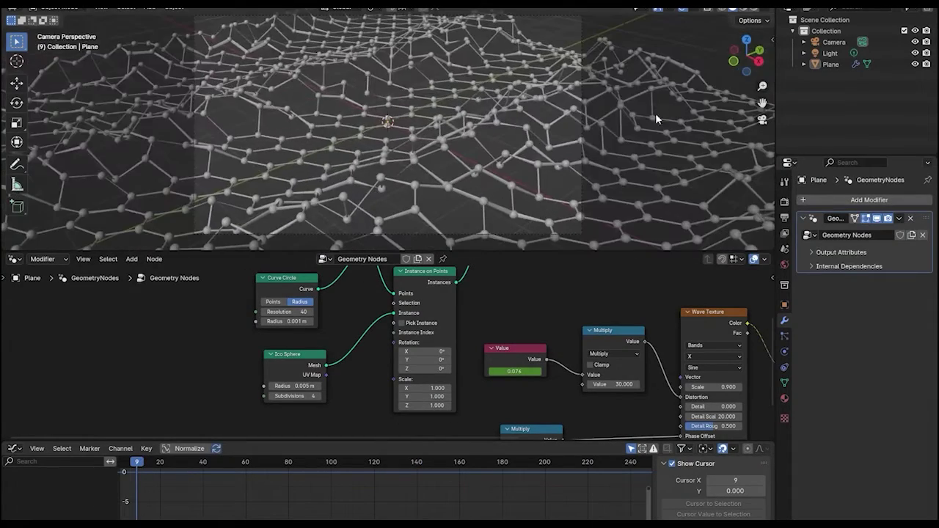
key("n")
key("n")
left_click(582, 91)
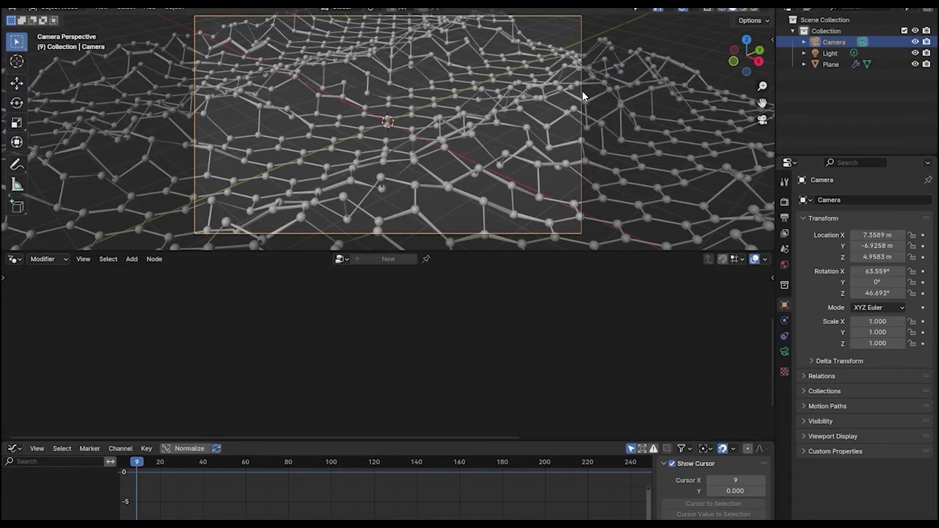
left_click(785, 353)
mouse_move(868, 254)
left_mouse_down()
mouse_move(921, 254)
mouse_move(873, 253)
left_mouse_up()
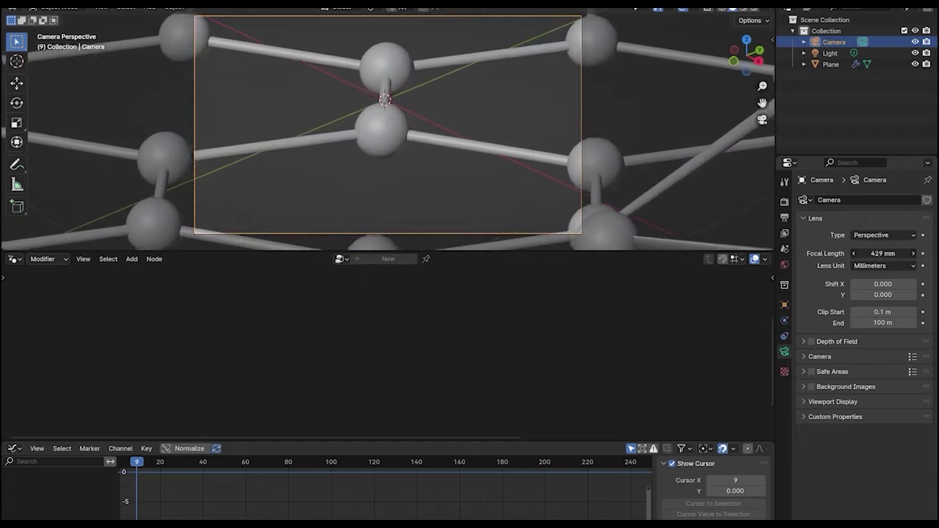
left_click(873, 253)
type("1")
key("Return")
- Lock the camera to the view and orbit it to a low angle over the lattice, with its clip end at 734 m
key("n")
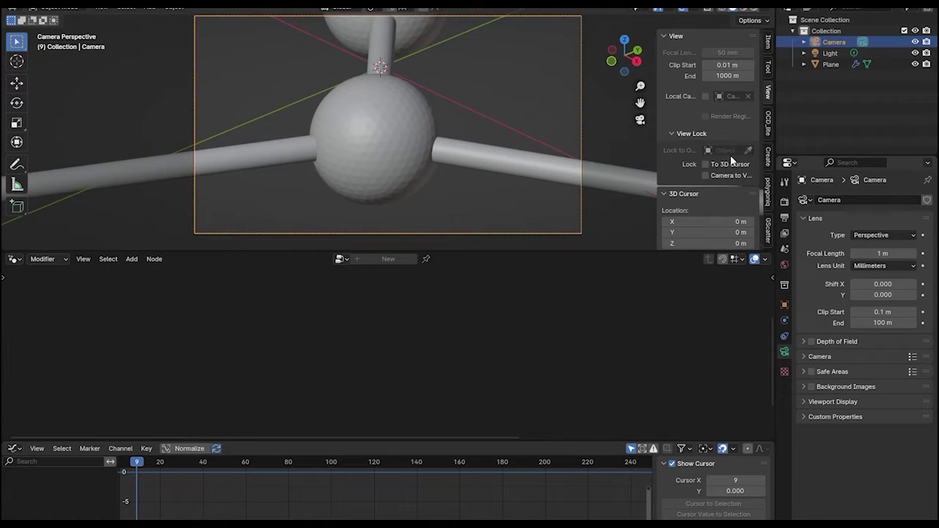
key("n")
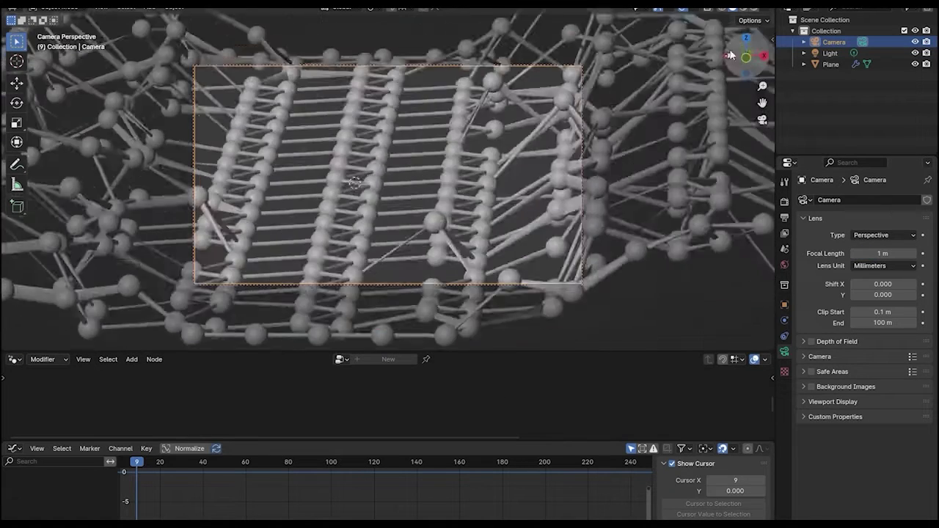
left_click_drag(731, 55, 747, 61)
left_click_drag(883, 323, 906, 323)
left_click_drag(746, 56, 745, 53)
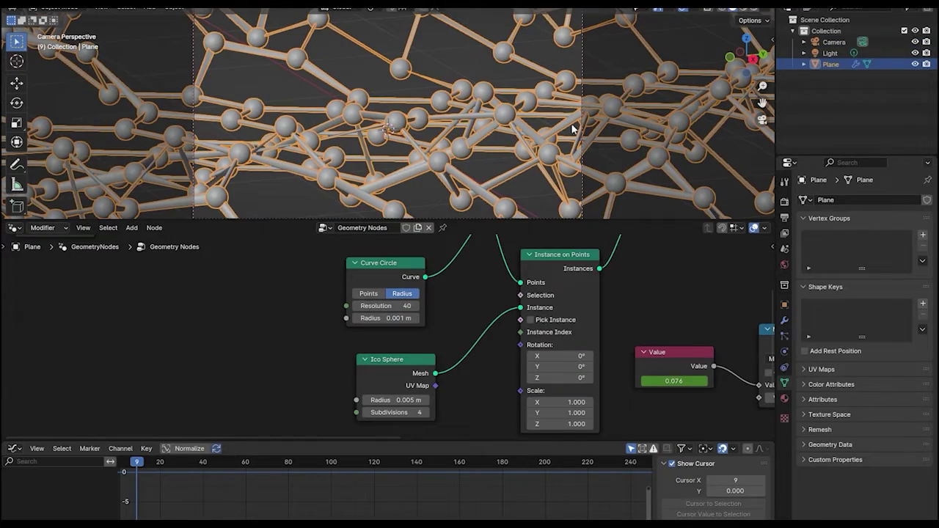
- Thin the lattice rods by setting the Curve Circle radius first to 0.0003 m and finally to 0.0001 m
left_click(376, 318)
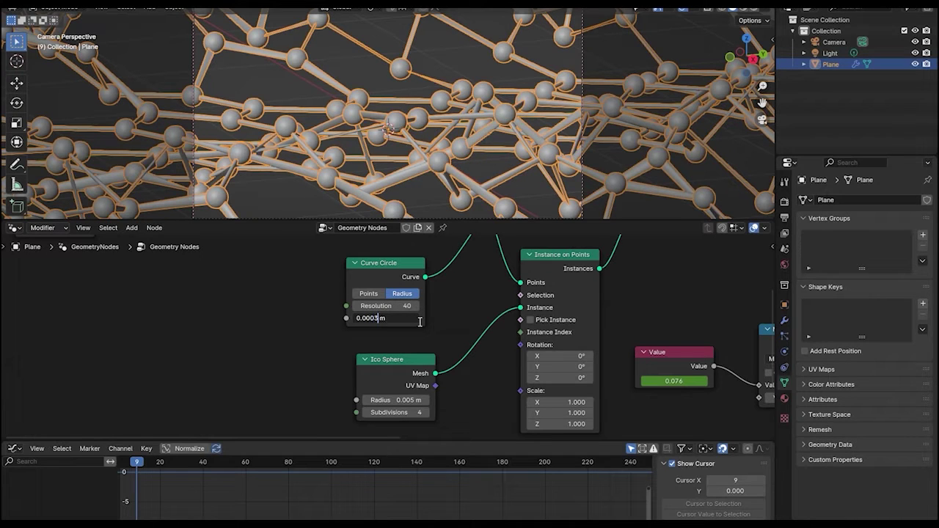
key("Return")
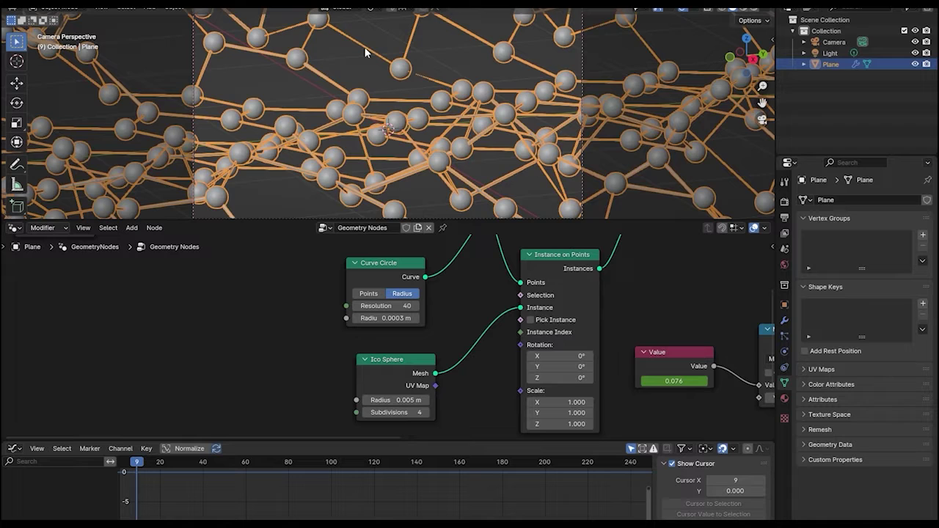
left_click(364, 78)
left_click(376, 317)
key("BackSpace")
type("1")
key("Return")
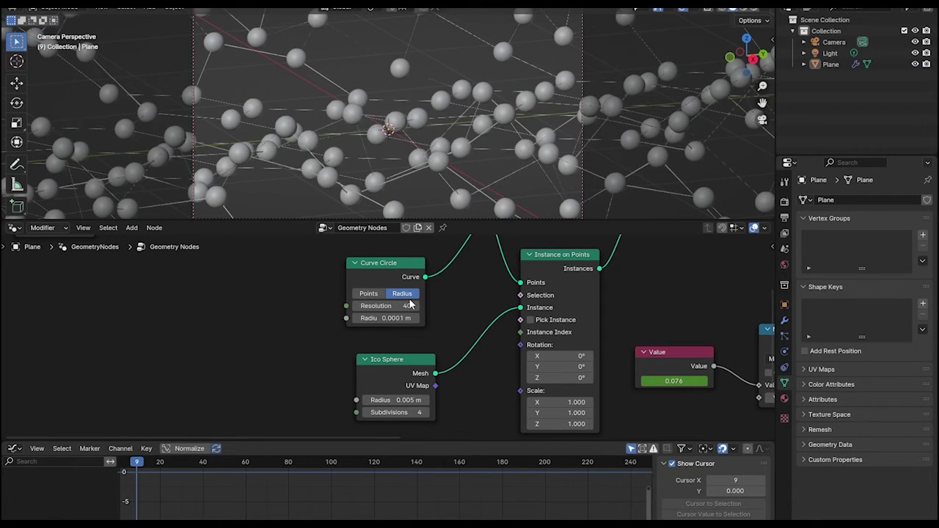
left_click(448, 67)
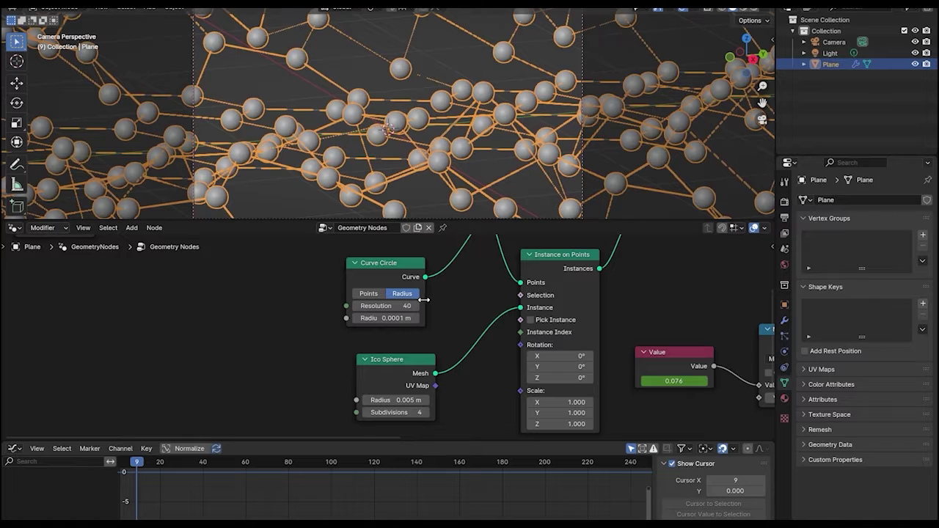
- Try Ico Sphere radii of 0.001 m and 0.003 m, and settle on 0.002 m
left_click(389, 399)
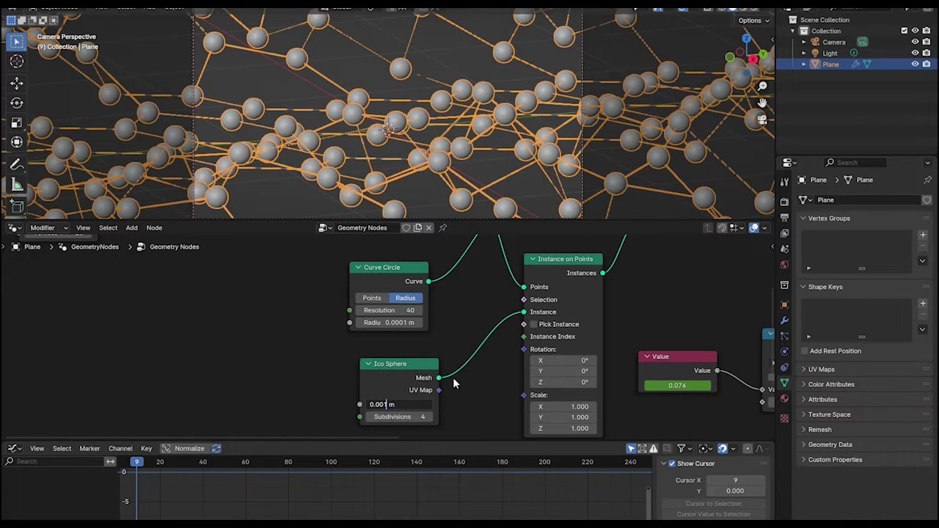
key("Return")
left_click(396, 404)
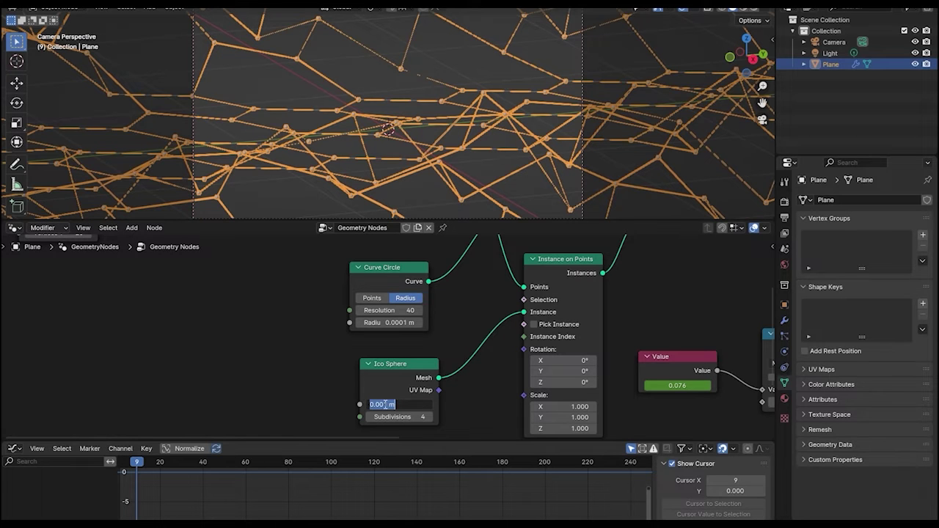
key("BackSpace")
type("3")
key("Return")
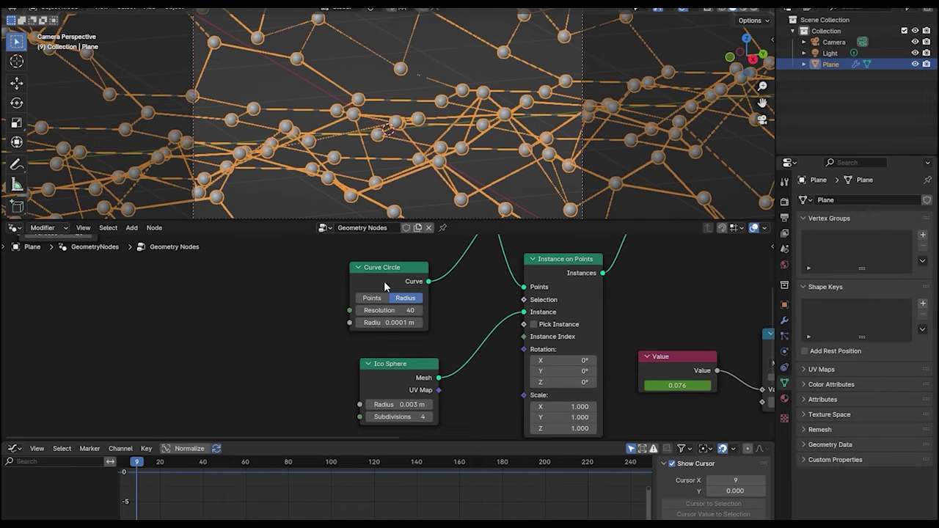
left_click(381, 324)
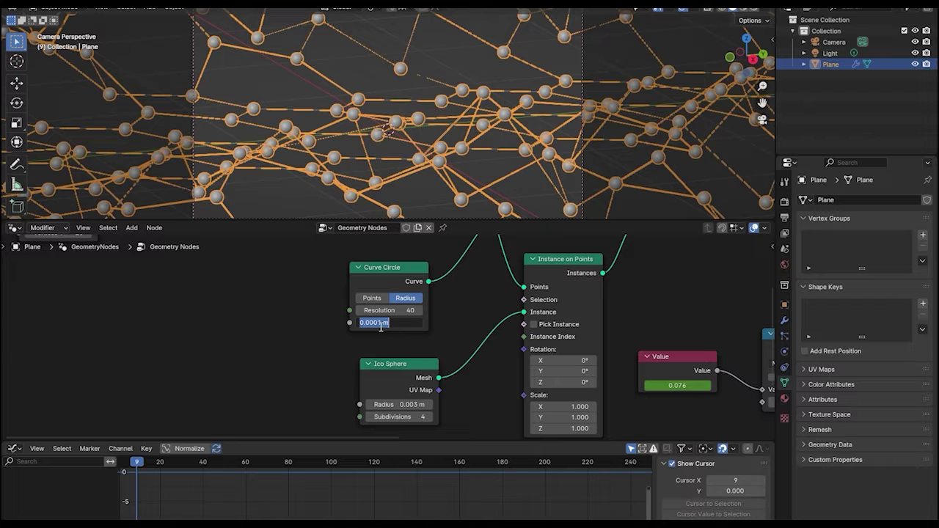
left_click(399, 404)
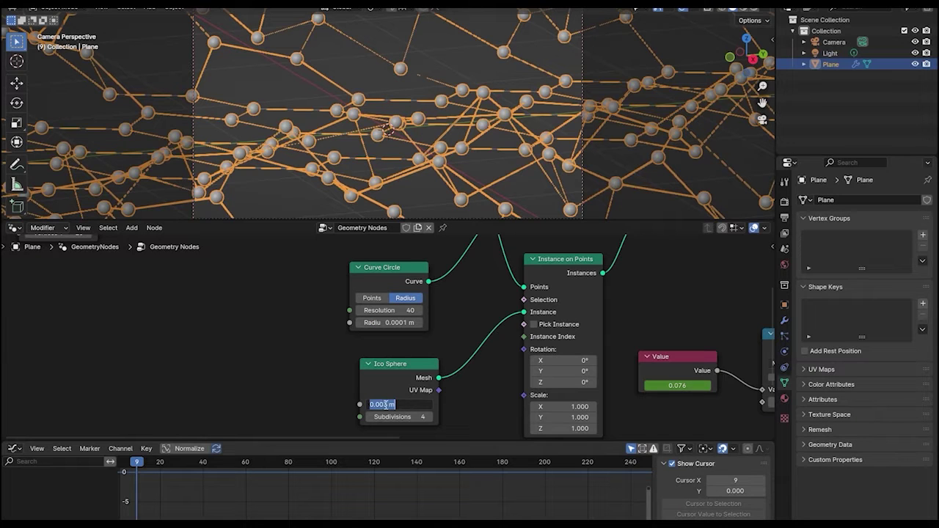
type("2")
key("Return")
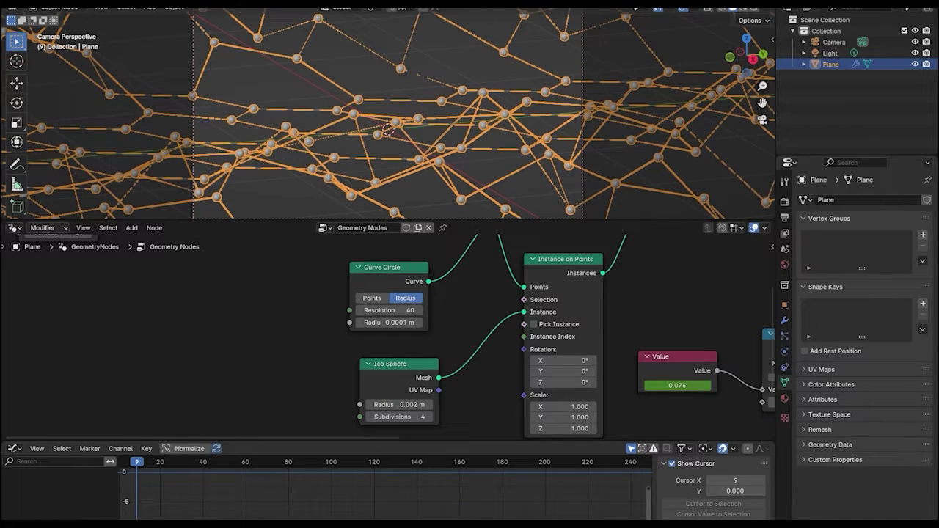
left_click(336, 60)
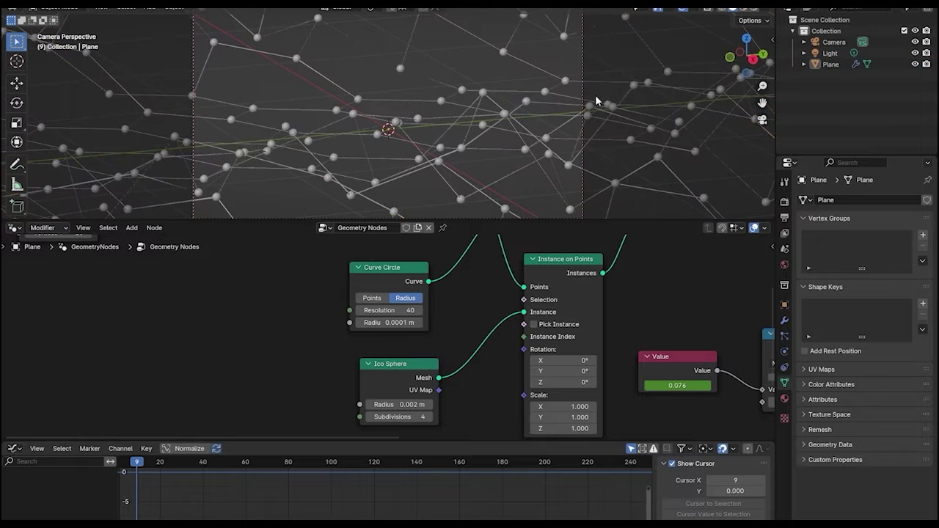
- Enlarge the 3D viewport and enable Depth of Field both on the camera and in the viewport shading
left_click_drag(586, 217, 585, 292)
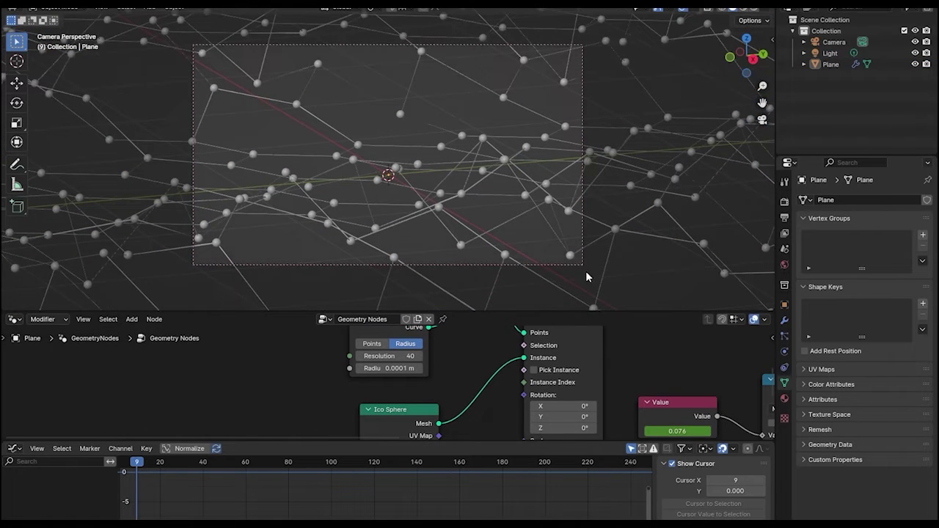
key("n")
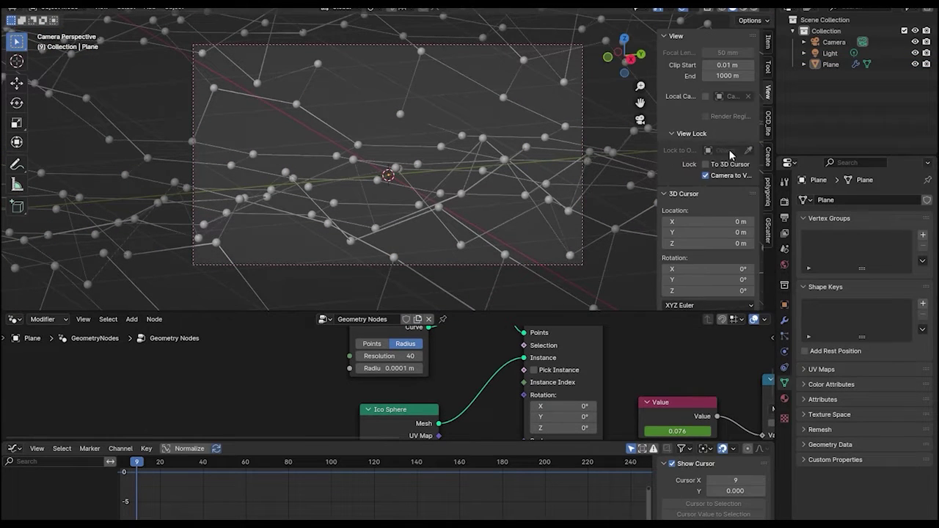
key("n")
left_click(583, 220)
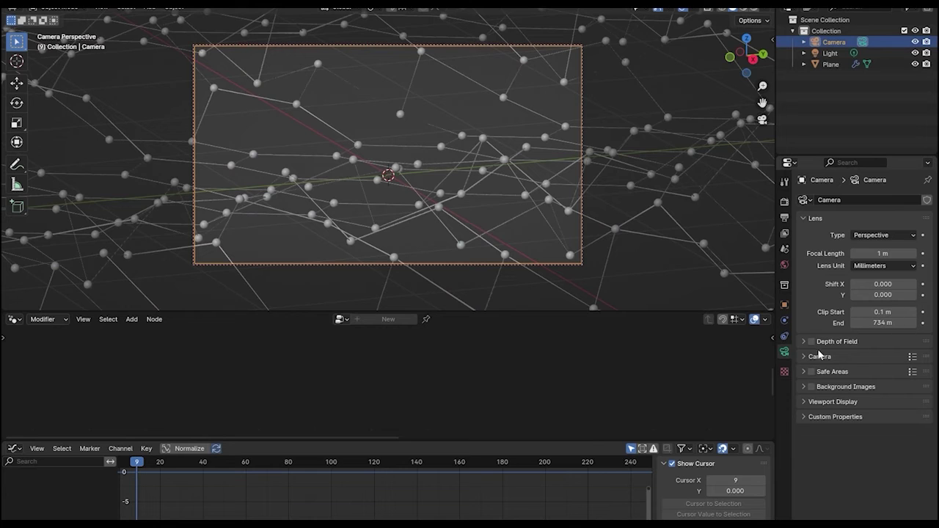
left_click(766, 8)
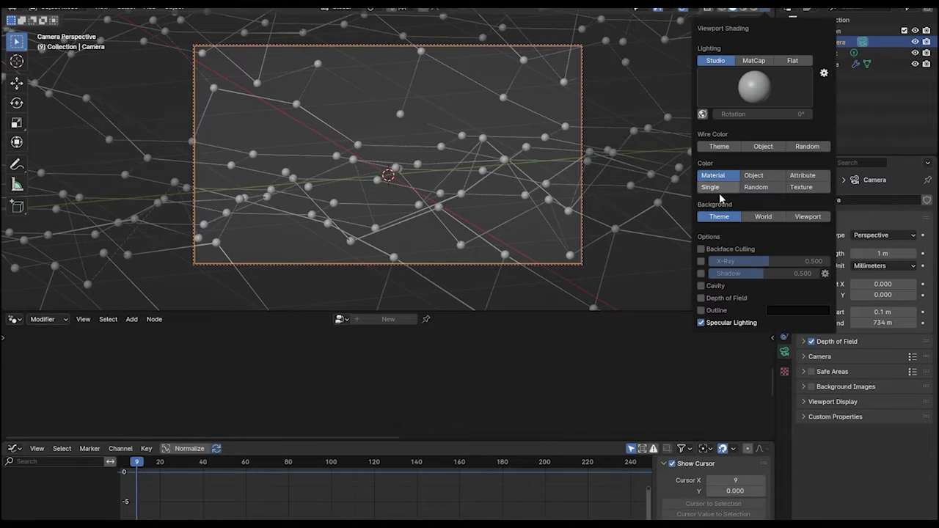
left_click(702, 298)
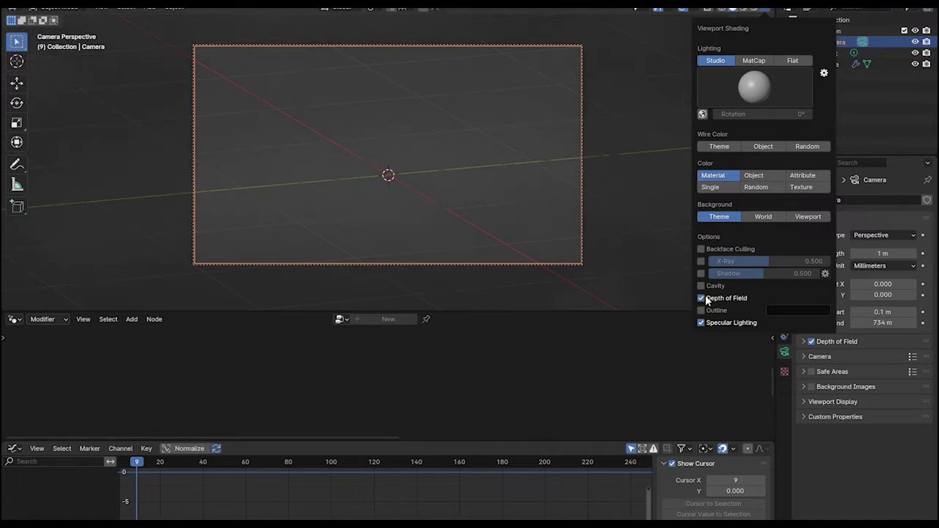
- Raise the F-Stop in the camera's depth-of-field settings to reduce the blur on the lattice
left_click(819, 341)
left_click(477, 128)
left_click_drag(883, 404, 913, 404)
- Reframe the camera closer on the lattice, select the plane, and hide the viewport overlays
scroll(360, 167, "up", 1)
middle_click_drag(360, 166, 397, 93)
left_click(400, 93)
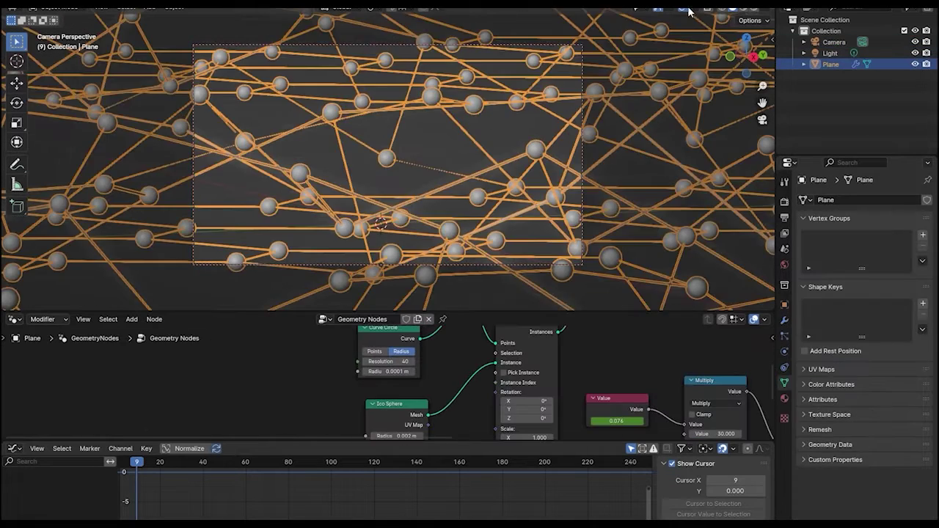
left_click(683, 8)
- Set both Vertices X and Vertices Y of the Grid node to 80
scroll(330, 374, "down", 2)
middle_click_drag(268, 373, 414, 328)
middle_click_drag(465, 387, 385, 338)
scroll(415, 403, "up", 4)
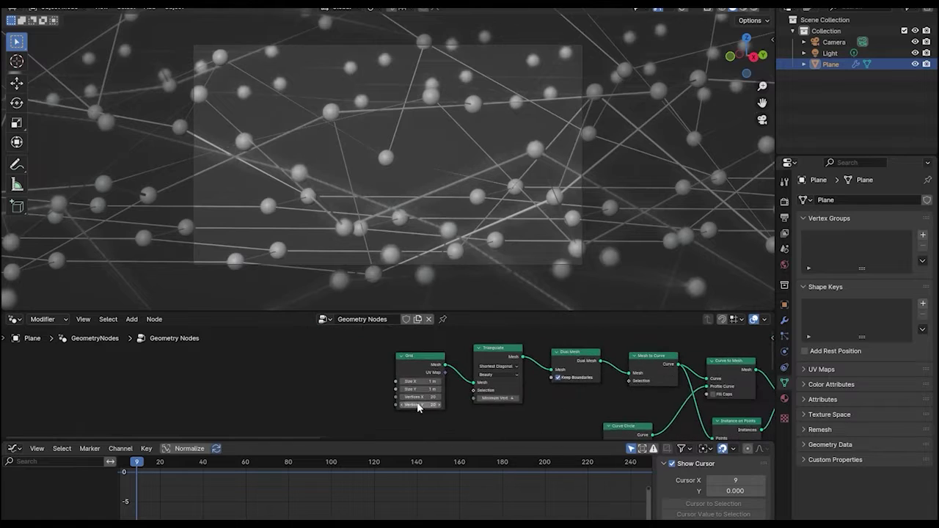
double_click(407, 380)
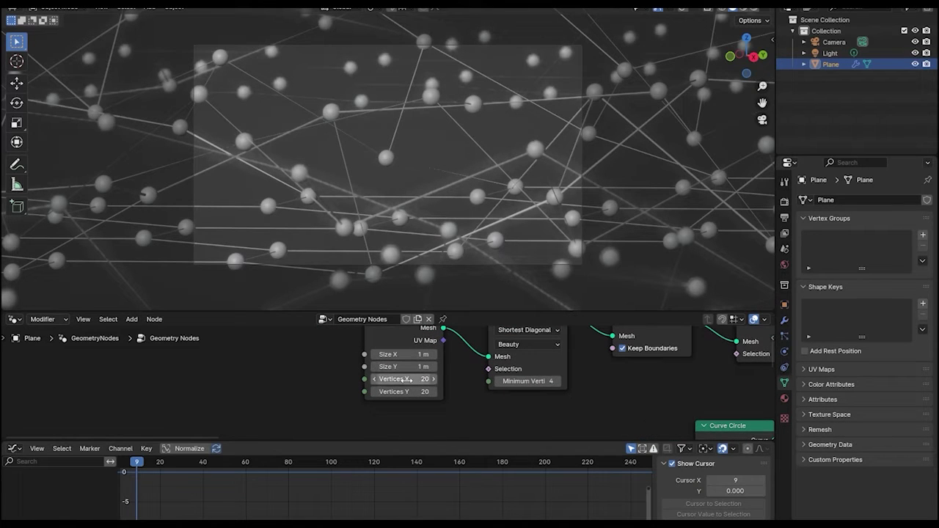
type("80")
key("Return")
double_click(411, 391)
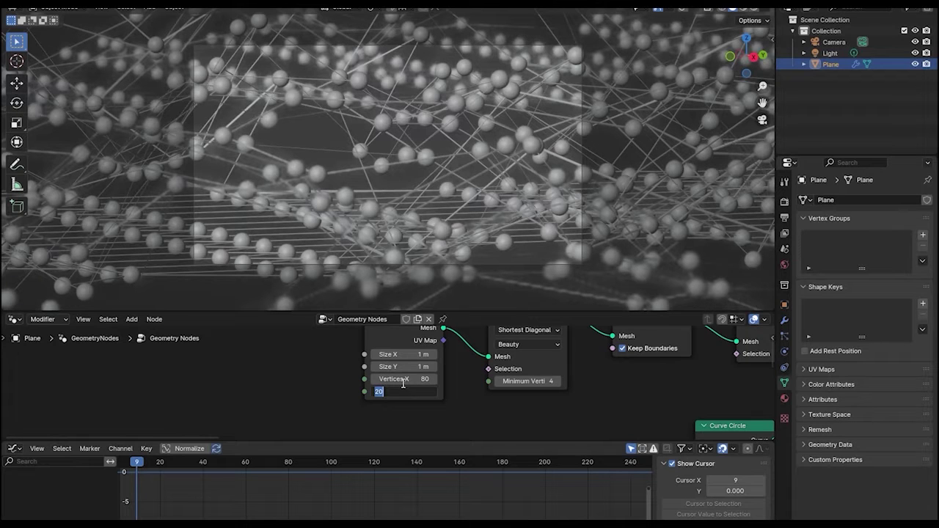
type("80")
key("Return")
- Try an Ico Sphere radius of 0.0005 m and settle on 0.0003 m
middle_click_drag(589, 381, 272, 376)
double_click(416, 365)
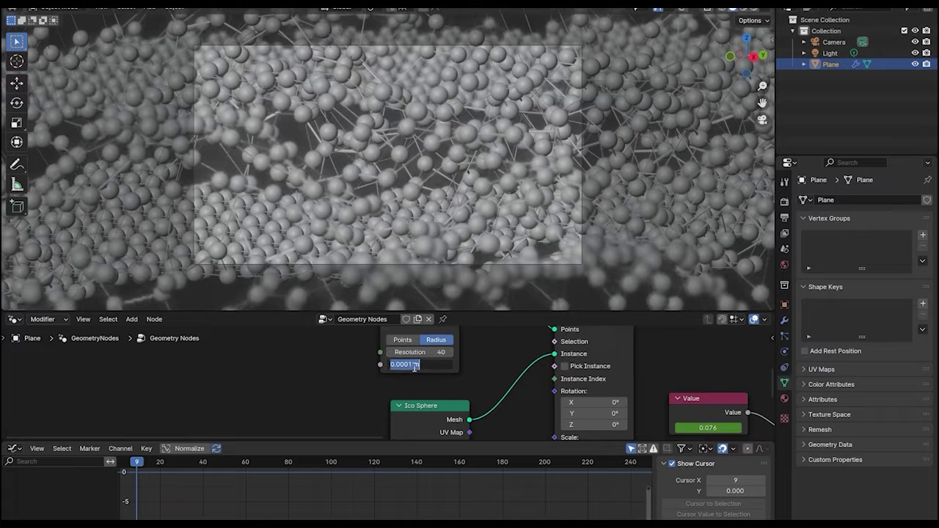
left_click(472, 385)
middle_click_drag(480, 422, 471, 366)
left_click(413, 391)
type("0.000m")
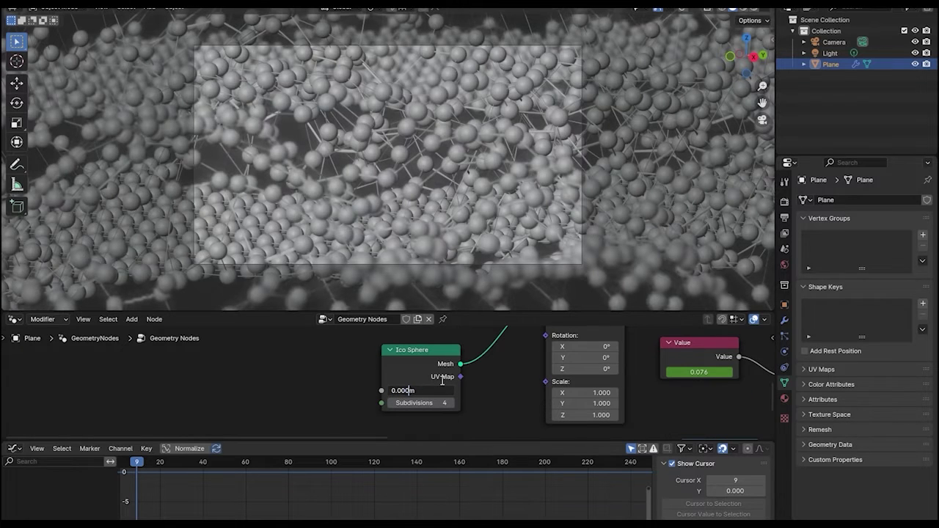
type("05")
key("Return")
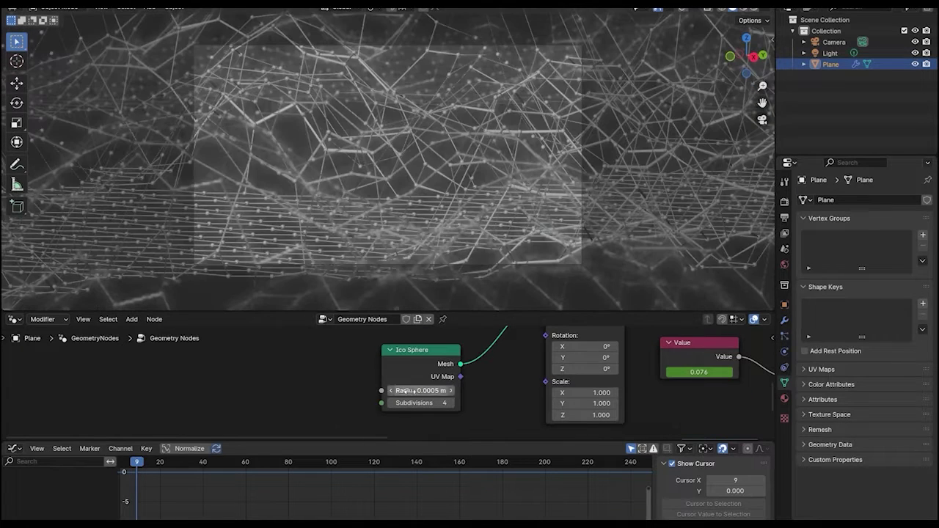
double_click(407, 391)
type("0.00003")
key("Return")
key("Return")
- Thin the lattice lines by reducing the Curve Circle radius to 0.00003 m
middle_click_drag(625, 368, 607, 402)
scroll(608, 402, "down", 1)
left_click(413, 348)
type("0.00001")
key("Return")
- Reframe the camera on the lattice and raise its depth-of-field F-Stop to 47.0
left_click(833, 42)
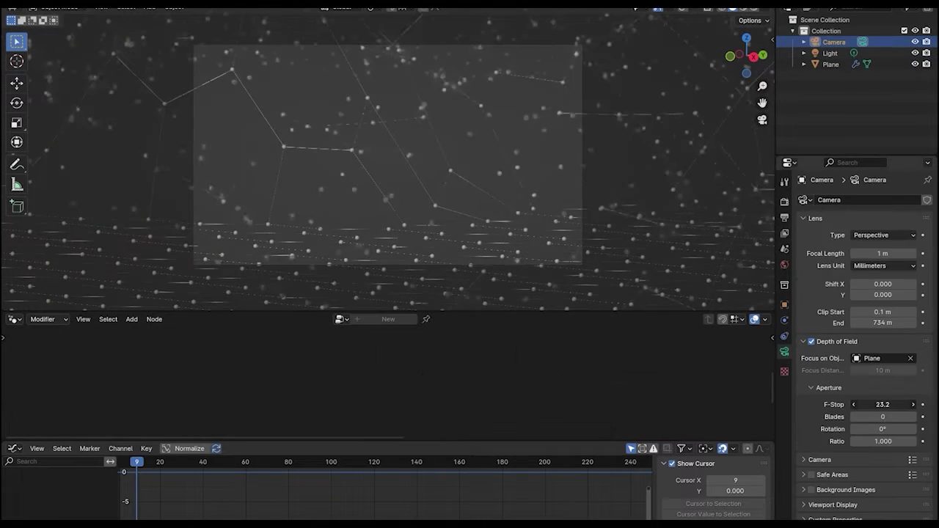
left_click(454, 201)
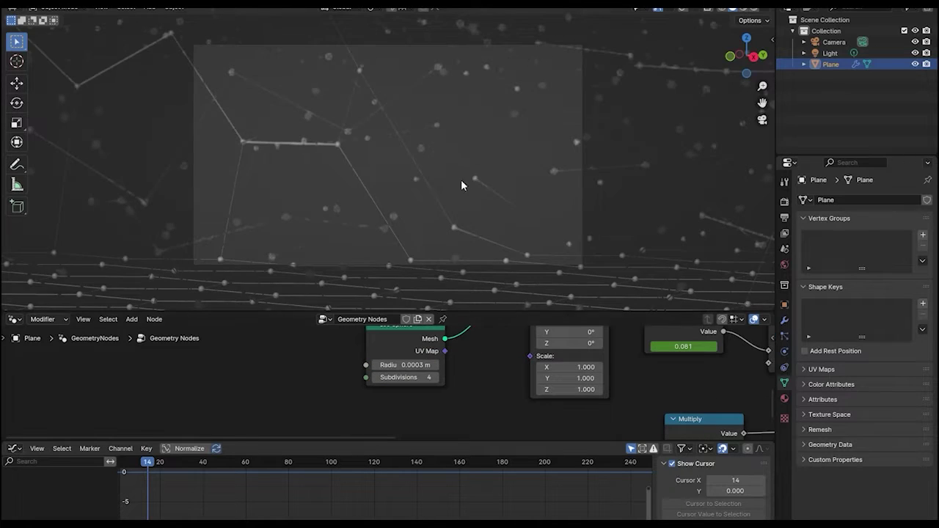
middle_click_drag(461, 186, 675, 125)
left_click(682, 8)
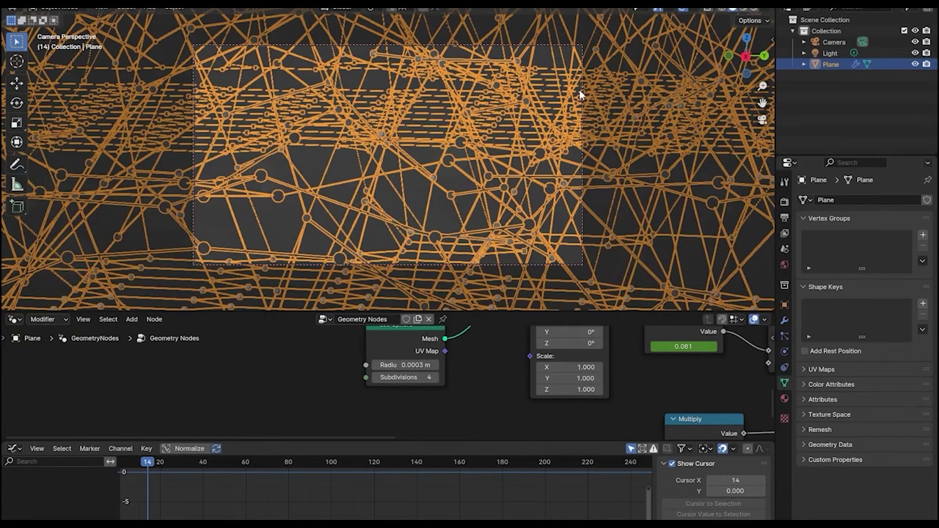
left_click(582, 197)
left_click_drag(880, 404, 896, 405)
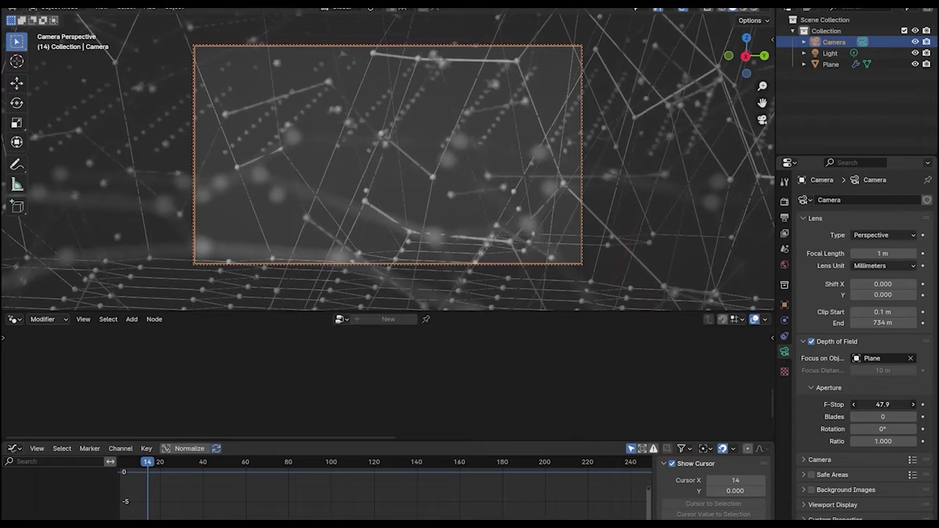
left_click_drag(896, 404, 893, 404)
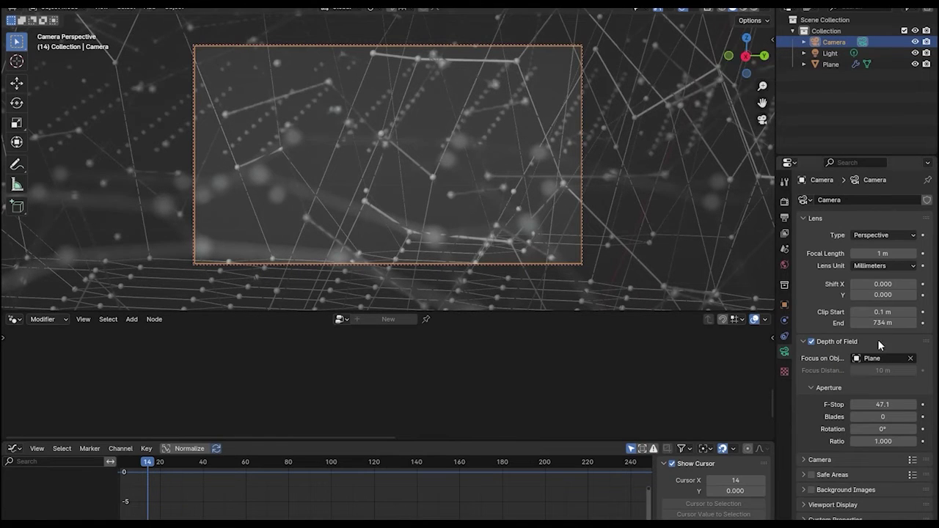
left_click(887, 404)
- Turn the camera to a new view of the lattice and preview it in rendered shading without overlays
left_click_drag(744, 51, 759, 55)
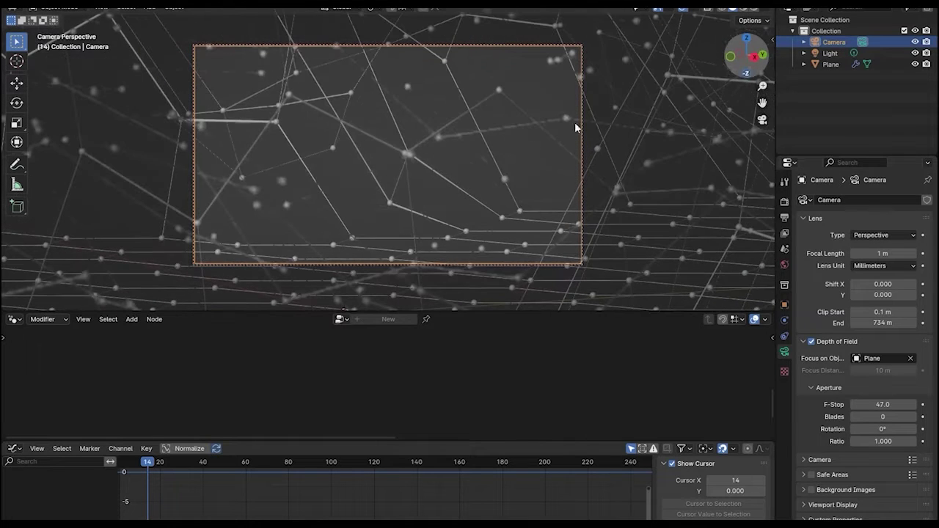
left_click(686, 8)
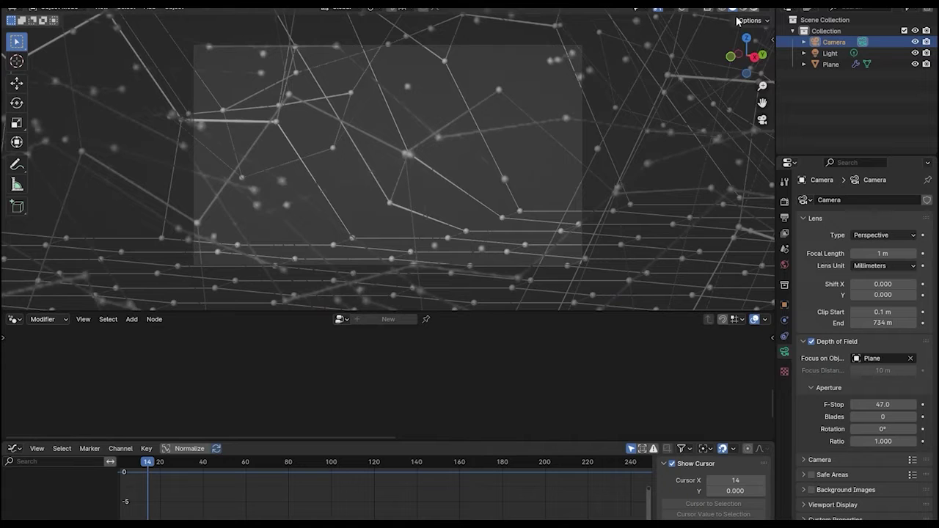
left_click(746, 11)
- Set the World background color to black
left_click(784, 266)
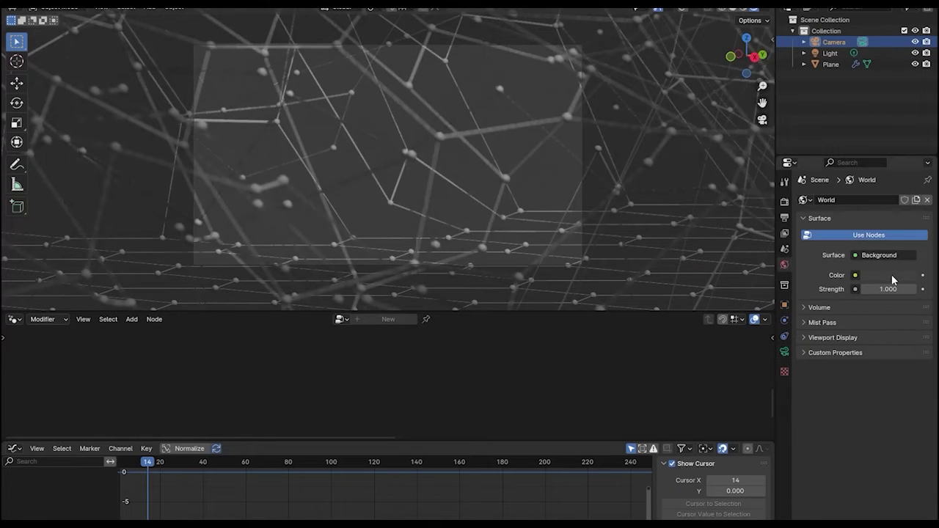
left_click(891, 275)
left_click_drag(907, 173, 906, 197)
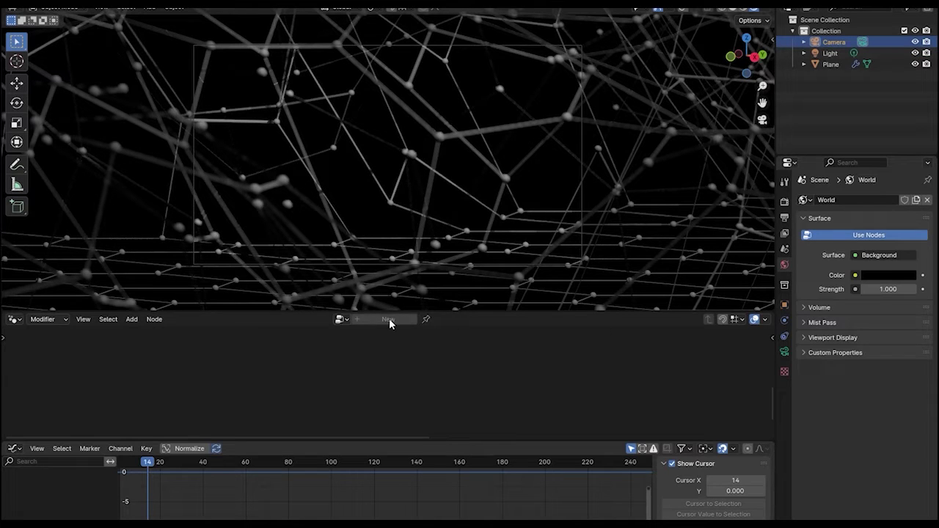
- Select the lattice plane and enlarge the node editor by shrinking the graph editor
left_click(475, 279)
left_click(419, 265)
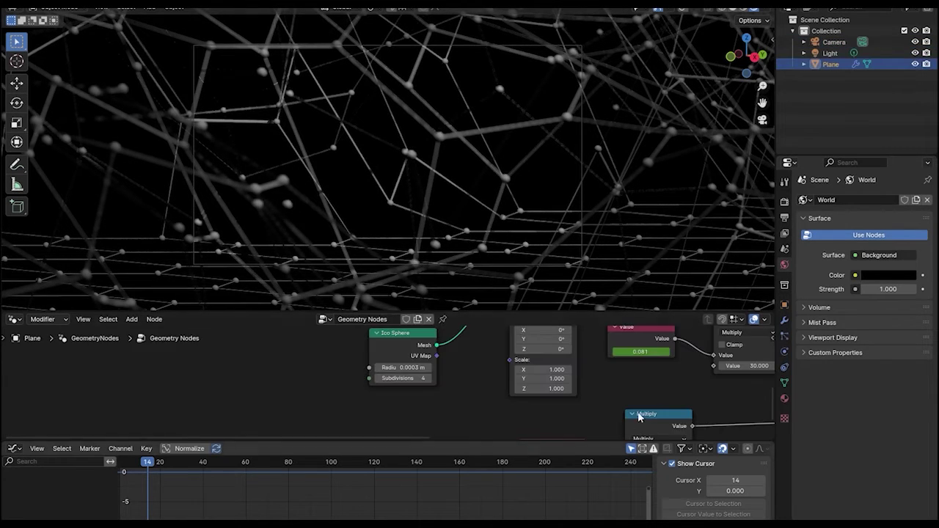
left_click_drag(492, 451, 486, 516)
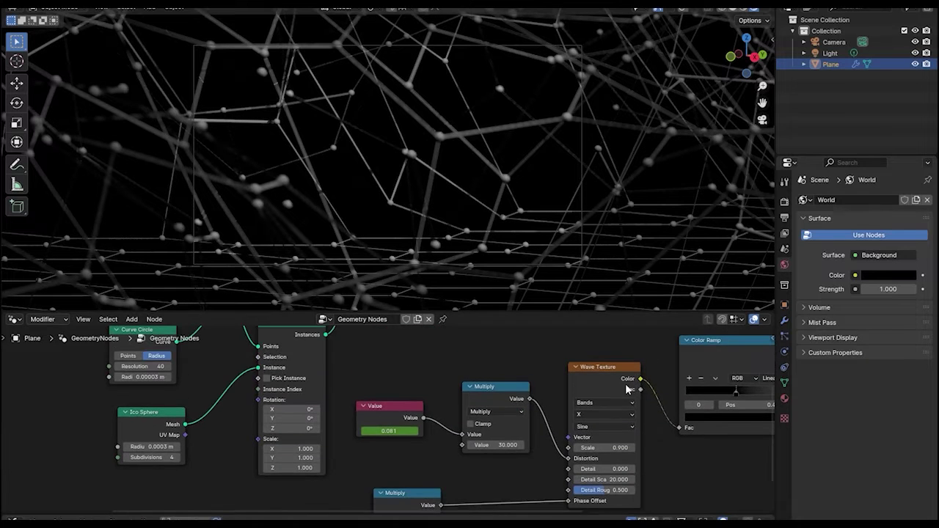
- Insert a Set Material node after Join Geometry and choose Material in it
middle_click_drag(763, 381, 486, 423)
scroll(528, 411, "down", 3)
middle_click_drag(589, 386, 619, 440)
middle_click_drag(344, 390, 511, 391)
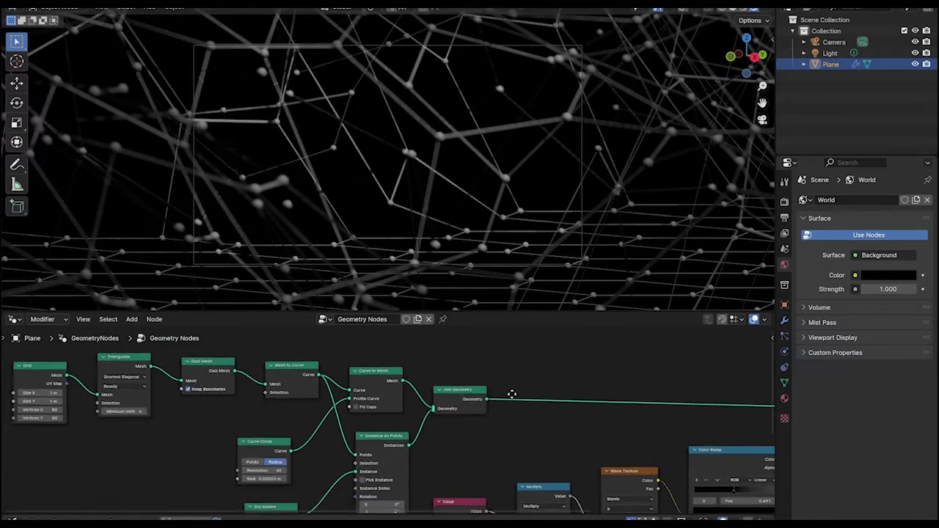
scroll(464, 374, "up", 2)
key("shift+a")
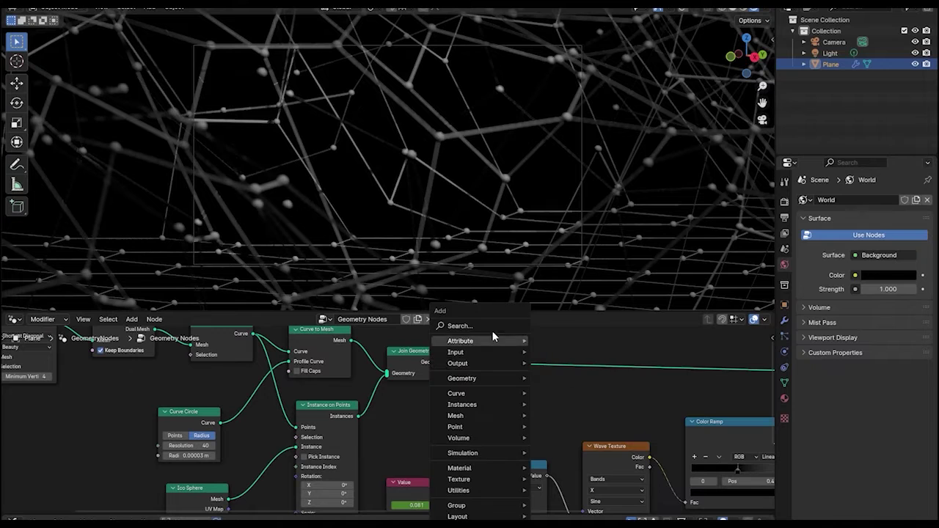
type("set")
left_click(530, 361)
left_click(486, 351)
left_click(515, 397)
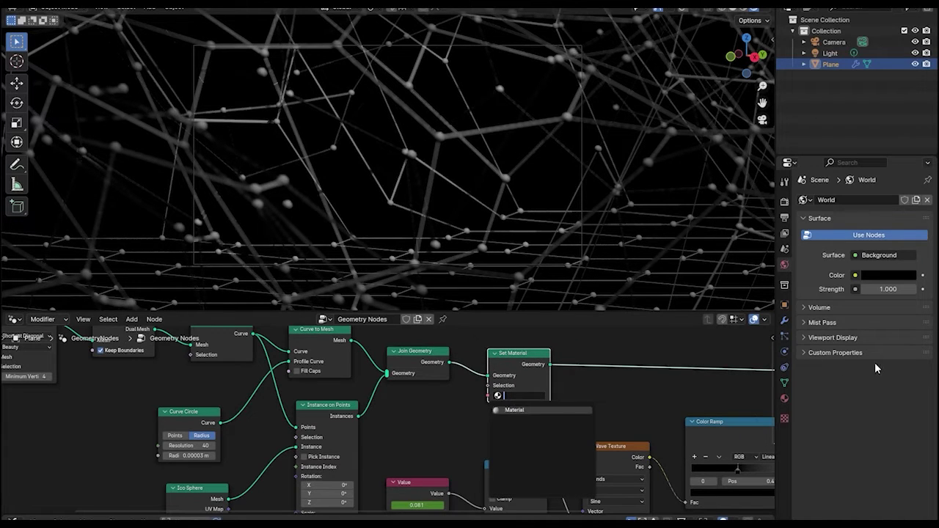
- Assign the existing Material to the plane and set its Emission strength to 5
left_click(784, 399)
left_click(804, 247)
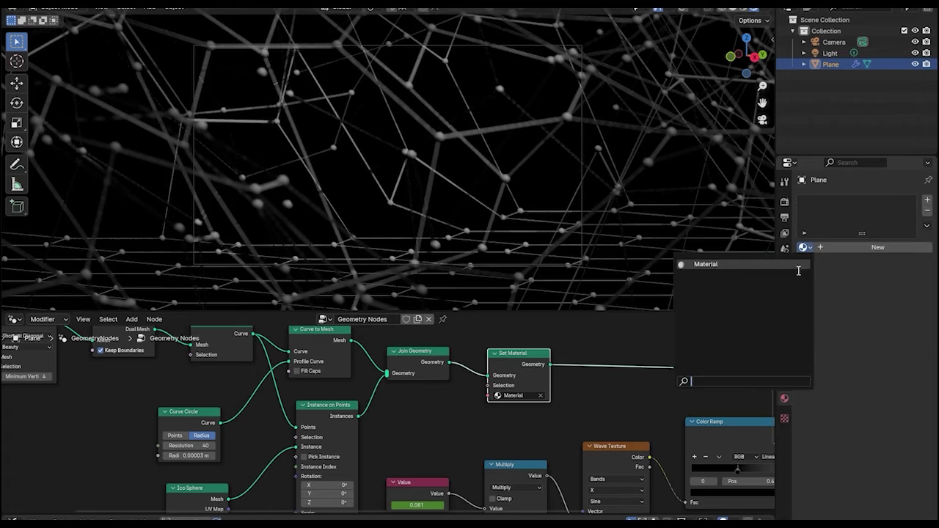
left_click(798, 266)
scroll(858, 408, "down", 6)
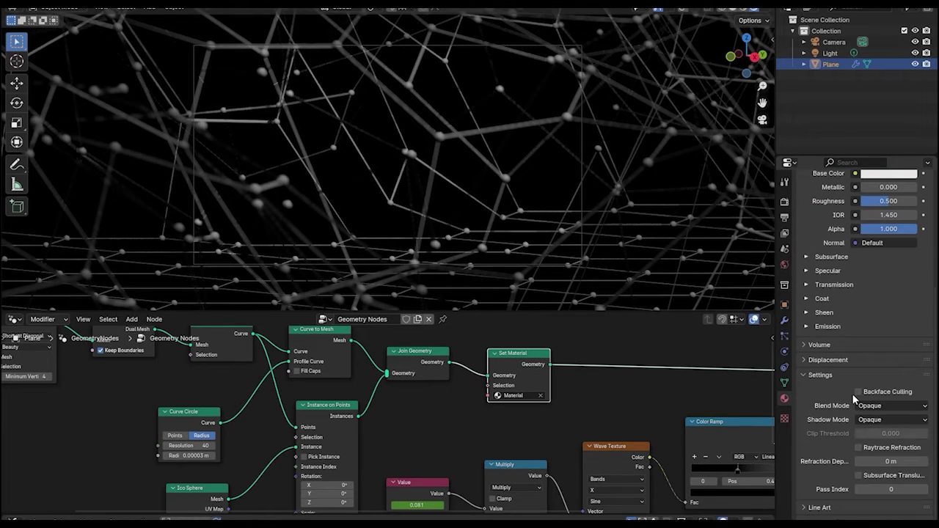
left_click(808, 326)
left_click_drag(884, 355, 909, 355)
double_click(887, 357)
type("5")
key("Return")
- Reduce the Curve Circle radius through 0.00002 m and 0.00001 m to 0.000001 m
middle_click_drag(190, 455, 434, 426)
double_click(433, 426)
type("2")
left_click(889, 340)
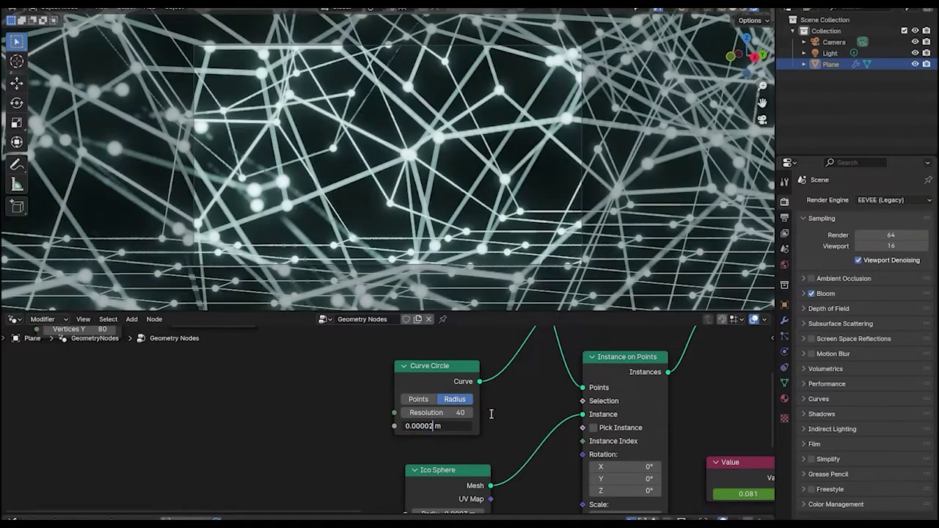
key("Return")
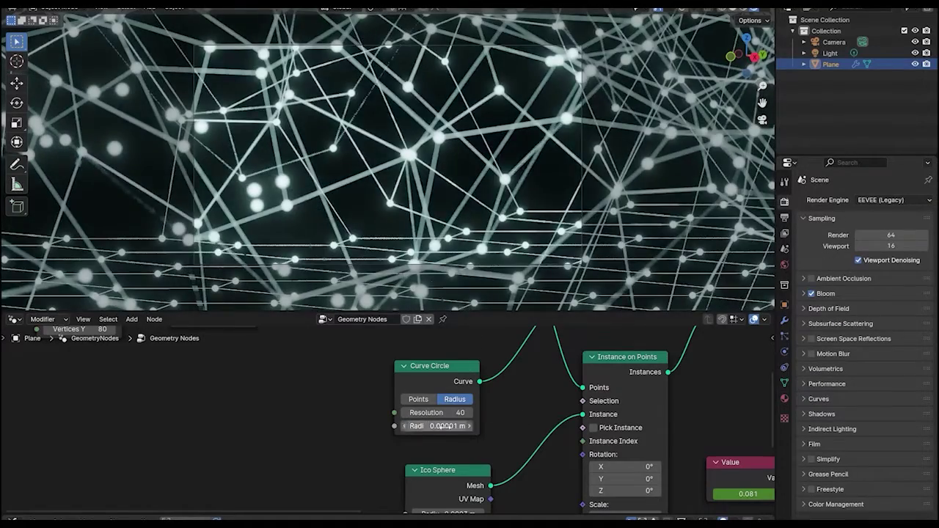
- Set the Ico Sphere radius to 0.0002 m
scroll(568, 112, "up", 3)
middle_click_drag(447, 514, 455, 459)
double_click(454, 459)
type("0.0002")
key("Return")
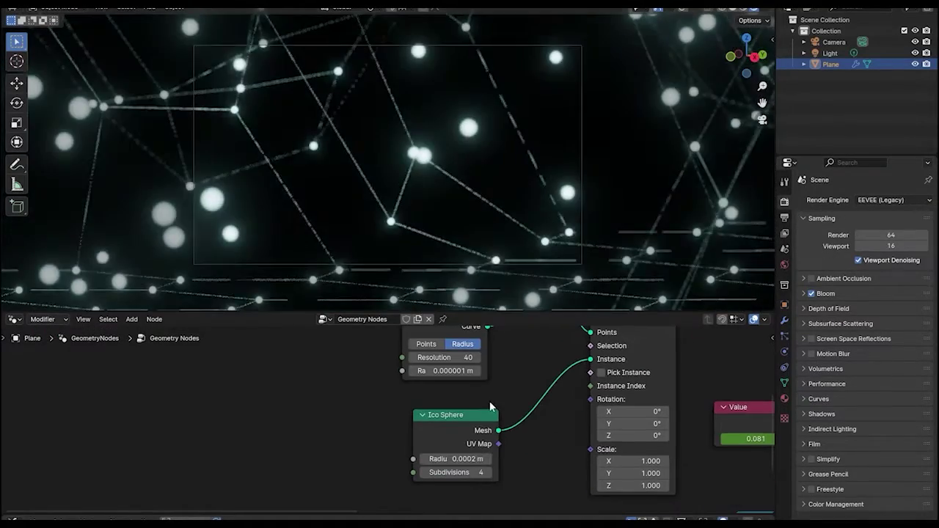
- Show the 3D viewport's View settings, return to the camera view in rendered shading, and reframe the lattice with Camera to View
key("n")
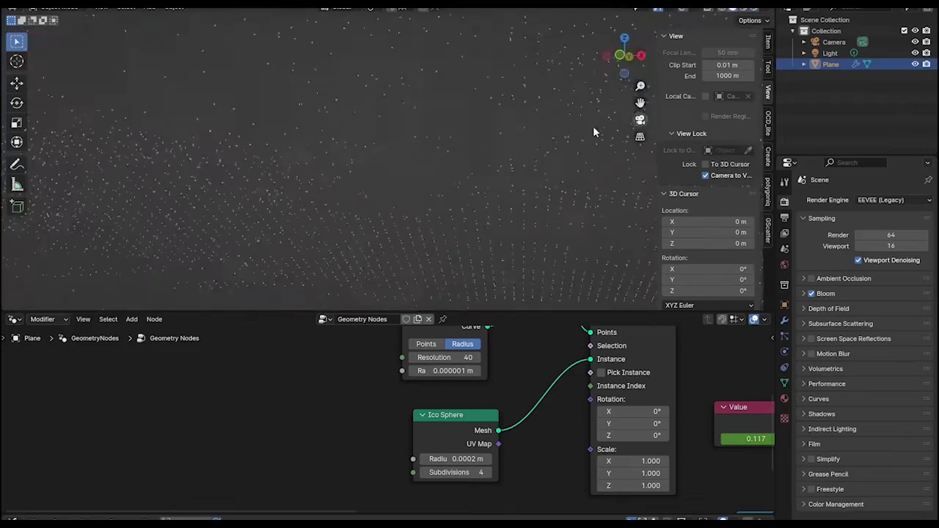
middle_click_drag(593, 132, 573, 183)
left_click(640, 120)
left_click(753, 9)
left_click_drag(626, 59, 624, 33)
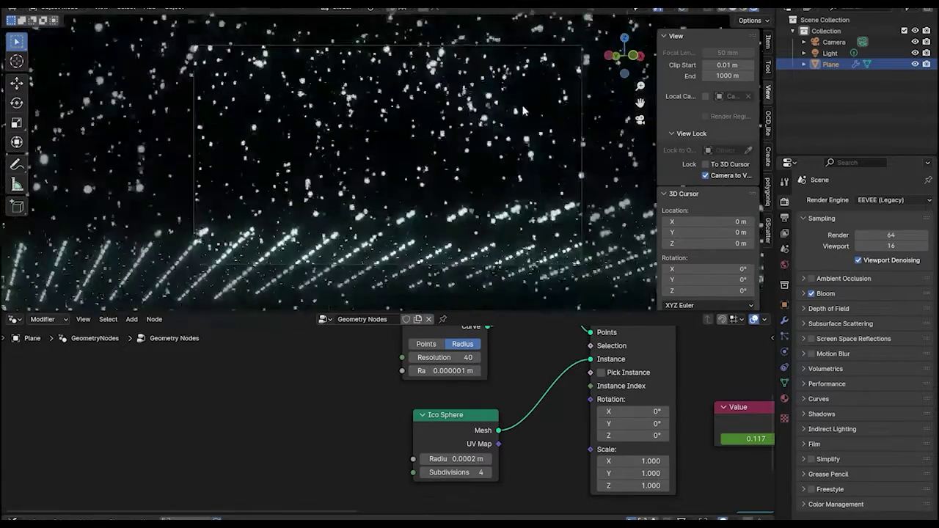